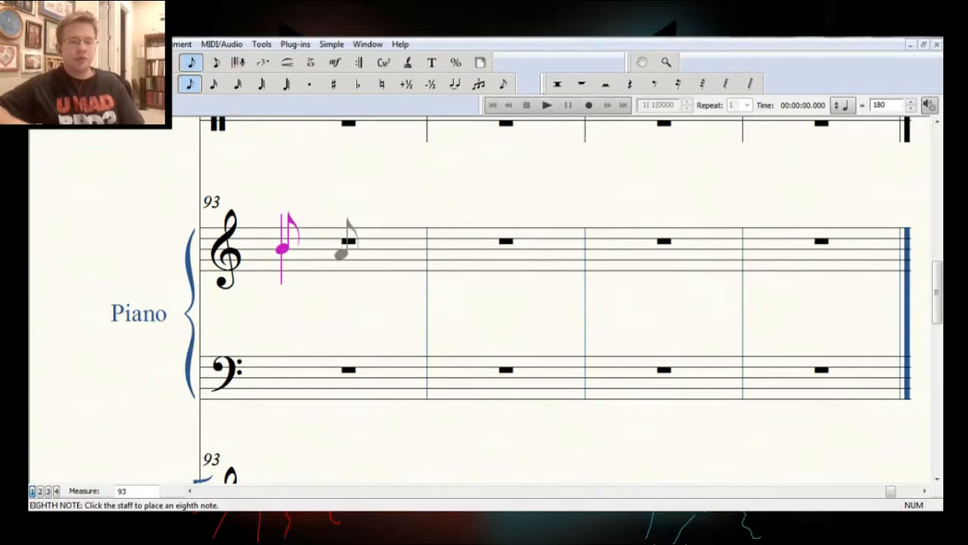
Enter middle C eighth notes in both piano staves at measure 93 and continue the treble staff in ascending eighth notes up to the next C
{"action": "left_click", "coordinate": [326, 281]}
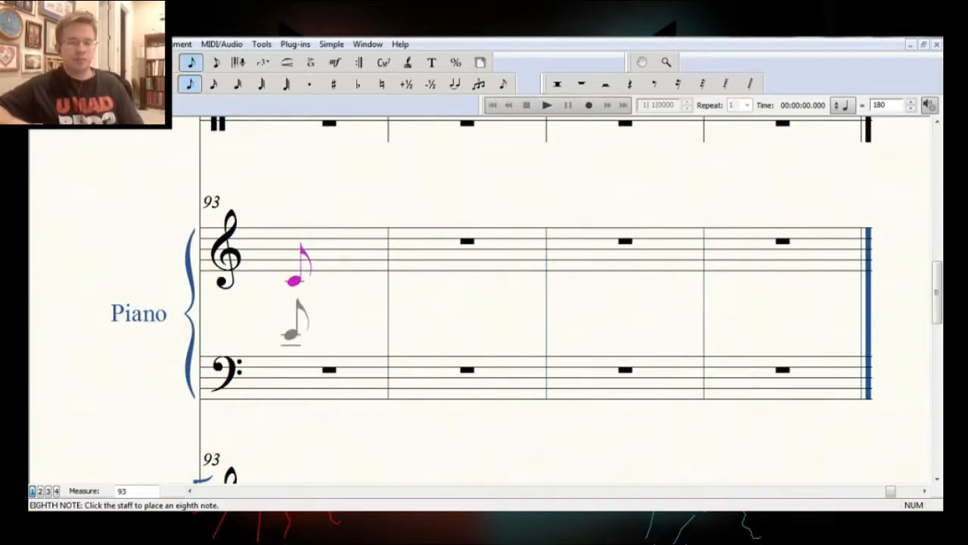
{"action": "left_click", "coordinate": [293, 346]}
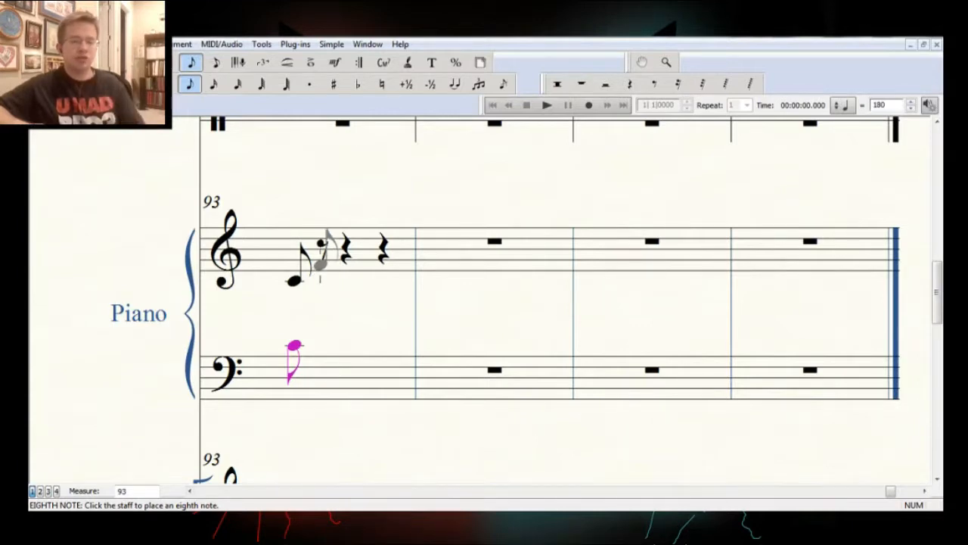
{"action": "left_click", "coordinate": [317, 276]}
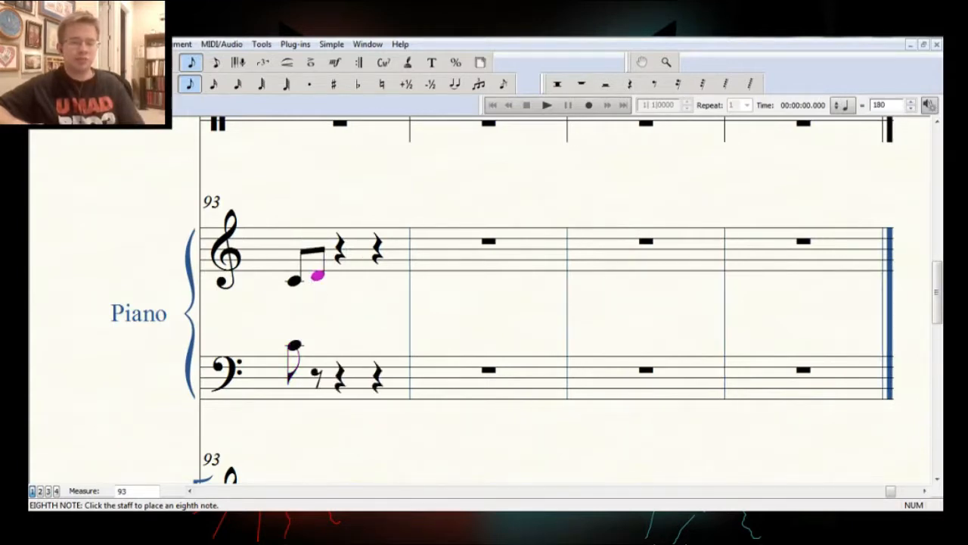
{"action": "left_click", "coordinate": [342, 269]}
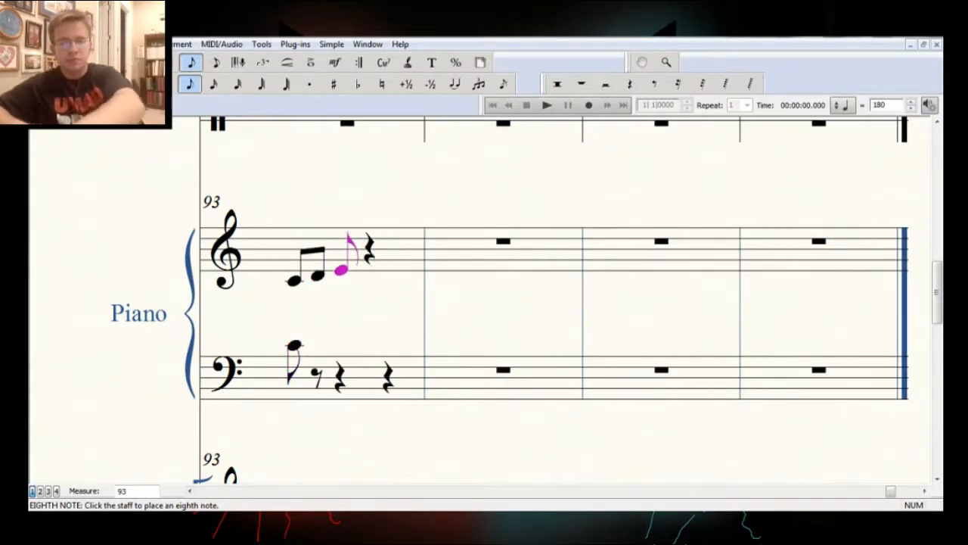
{"action": "left_click", "coordinate": [365, 263]}
{"action": "left_click", "coordinate": [388, 259]}
{"action": "left_click", "coordinate": [410, 254]}
{"action": "left_click", "coordinate": [448, 249]}
{"action": "left_click", "coordinate": [471, 244]}
{"action": "left_click", "coordinate": [495, 239]}
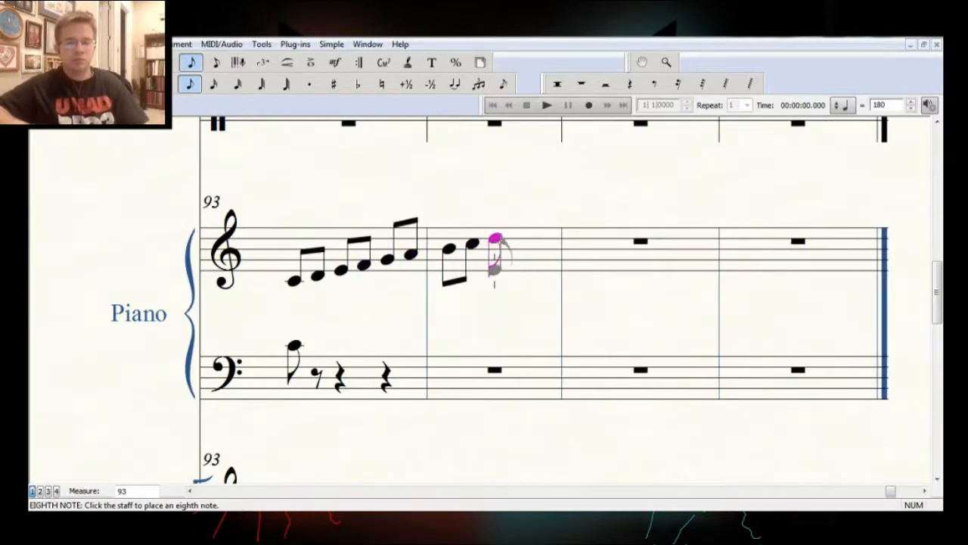
{"action": "key", "text": "Delete"}
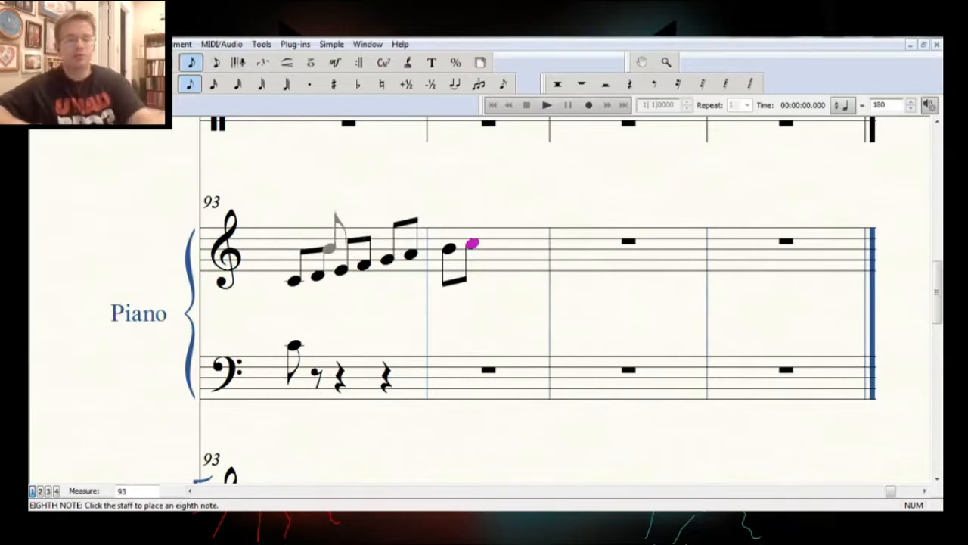
Select the first, fourth, fifth and last notes of the treble scale in turn to examine their positions
{"action": "key", "text": "space"}
{"action": "key", "text": "space"}
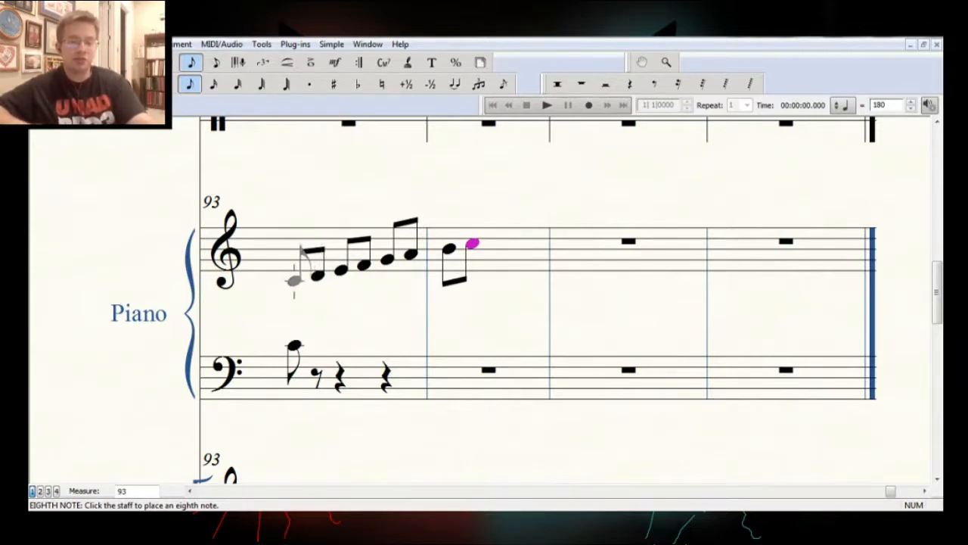
{"action": "left_click", "coordinate": [294, 281]}
{"action": "left_click", "coordinate": [365, 265]}
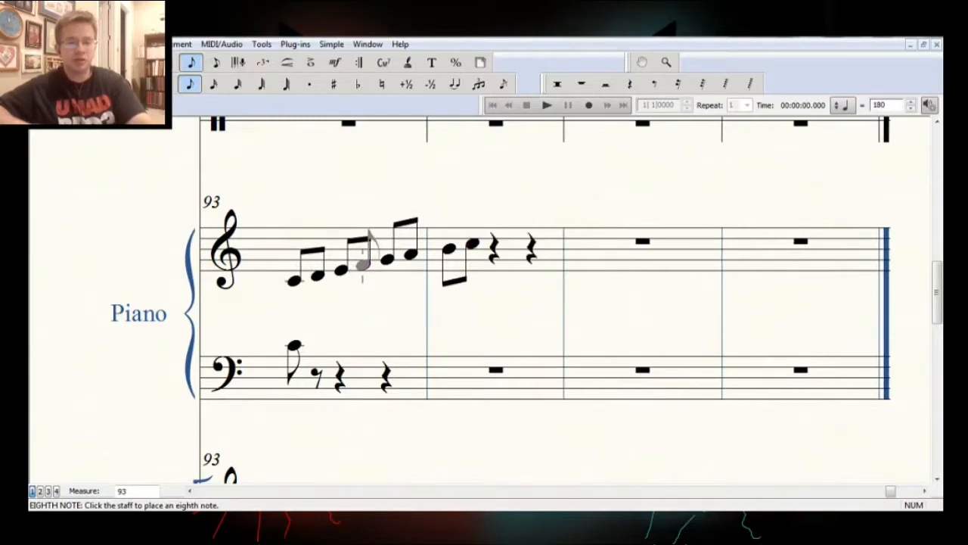
{"action": "left_click", "coordinate": [295, 280]}
{"action": "left_click", "coordinate": [387, 258]}
{"action": "left_click", "coordinate": [472, 245]}
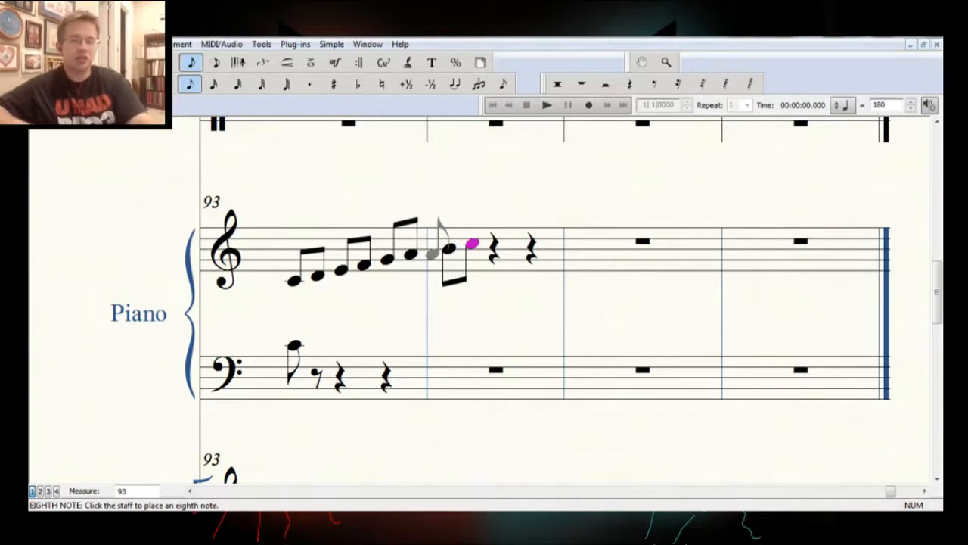
{"action": "left_click", "coordinate": [293, 280]}
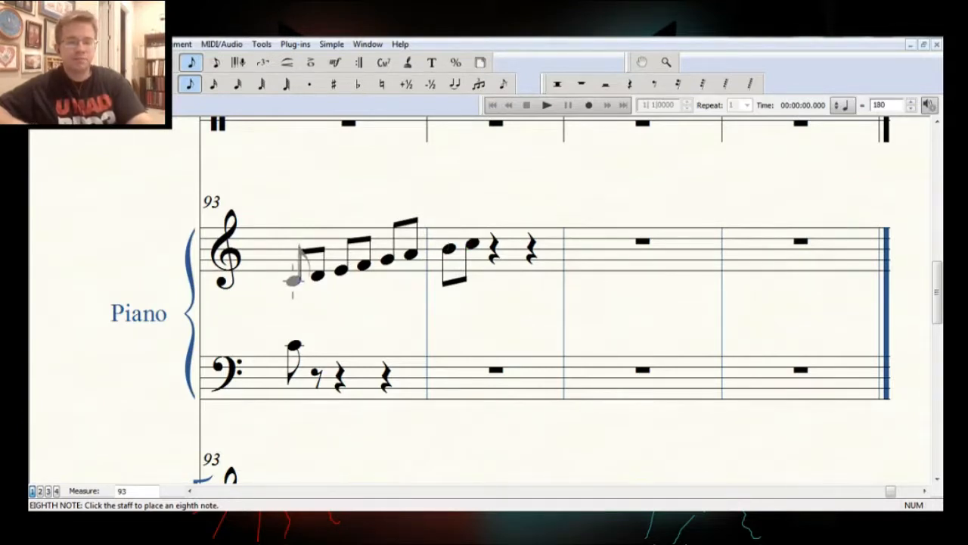
Step through every note of the treble scale from middle C to the upper C
{"action": "left_click", "coordinate": [293, 280]}
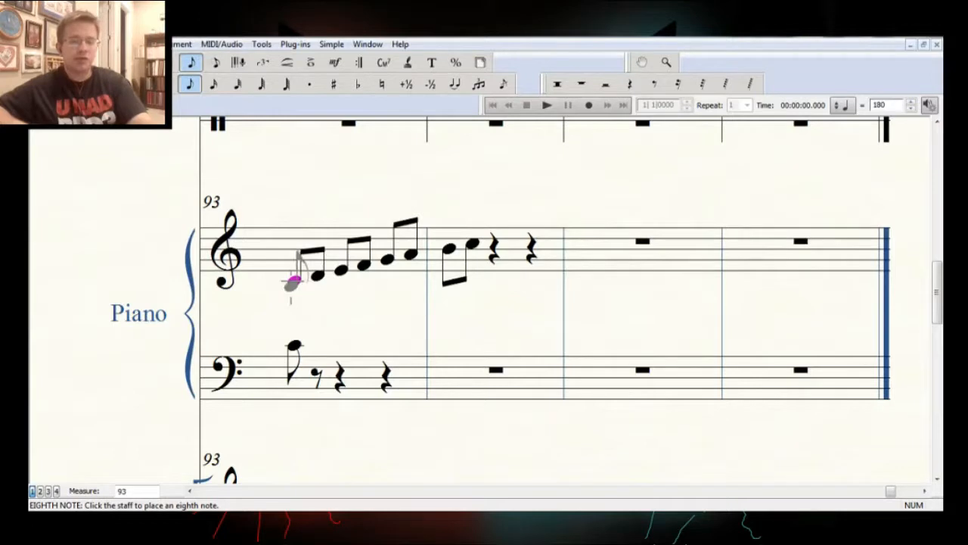
{"action": "key", "text": "Right"}
{"action": "key", "text": "Right"}
{"action": "key", "text": "Right"}
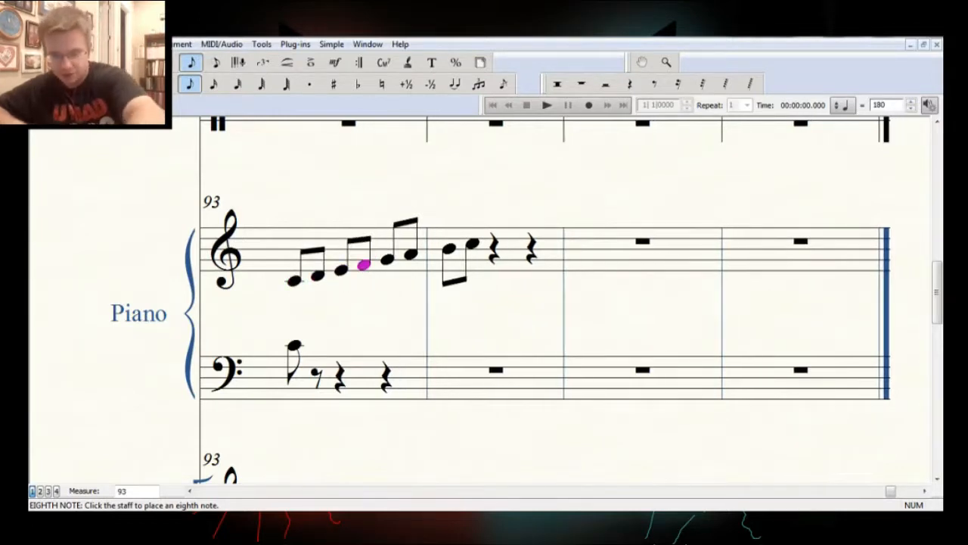
{"action": "key", "text": "Right"}
{"action": "key", "text": "Right"}
{"action": "key", "text": "Right"}
{"action": "key", "text": "Right"}
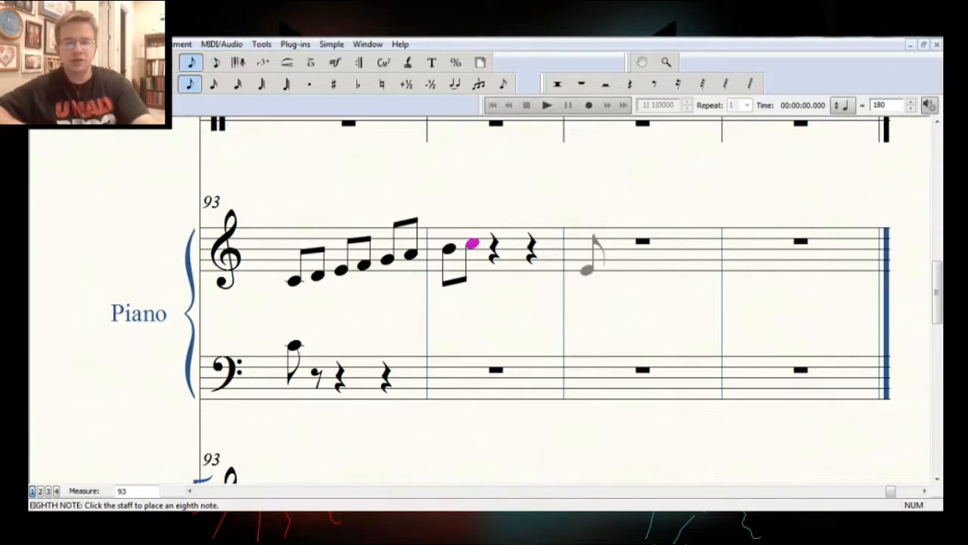
{"action": "left_click", "coordinate": [586, 269]}
{"action": "left_click", "coordinate": [610, 227]}
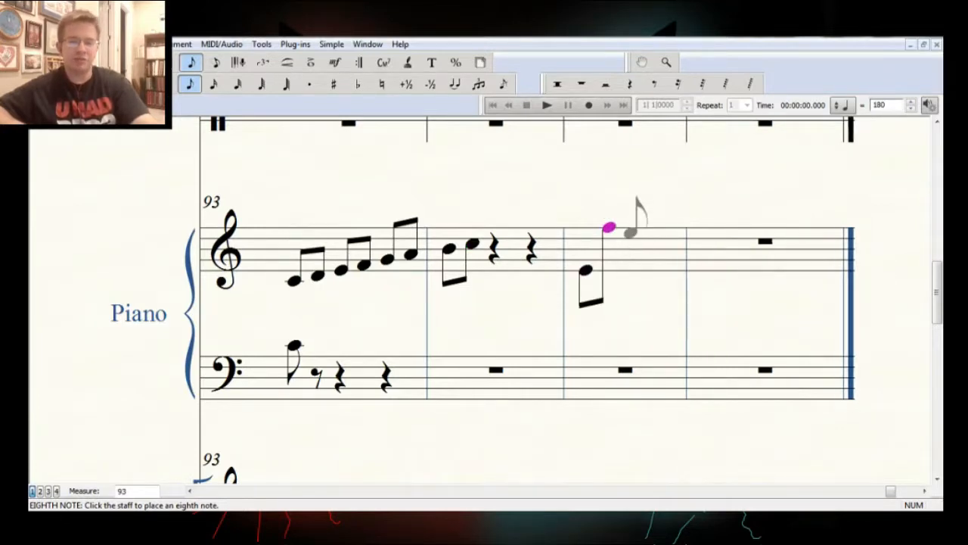
{"action": "left_click", "coordinate": [632, 249]}
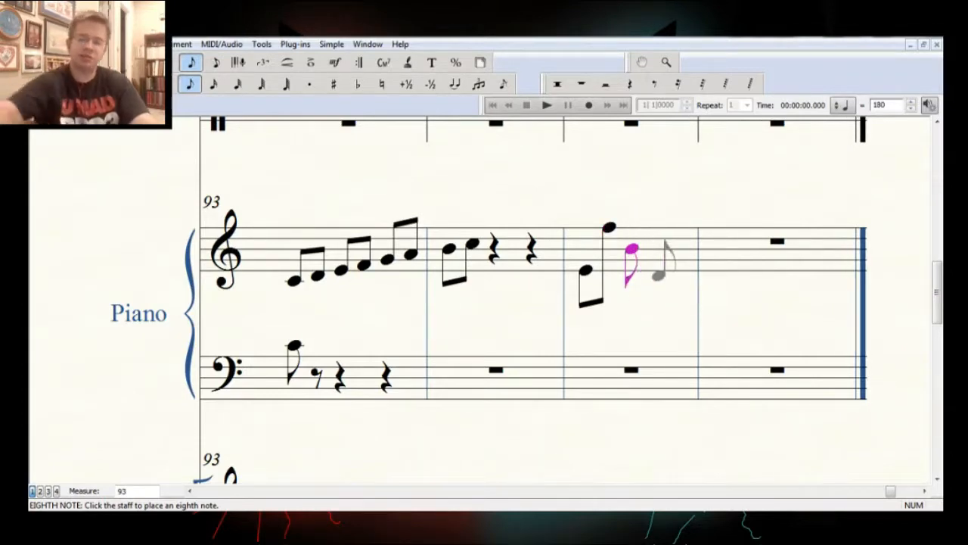
{"action": "key", "text": "Delete"}
{"action": "key", "text": "Delete"}
{"action": "key", "text": "Delete"}
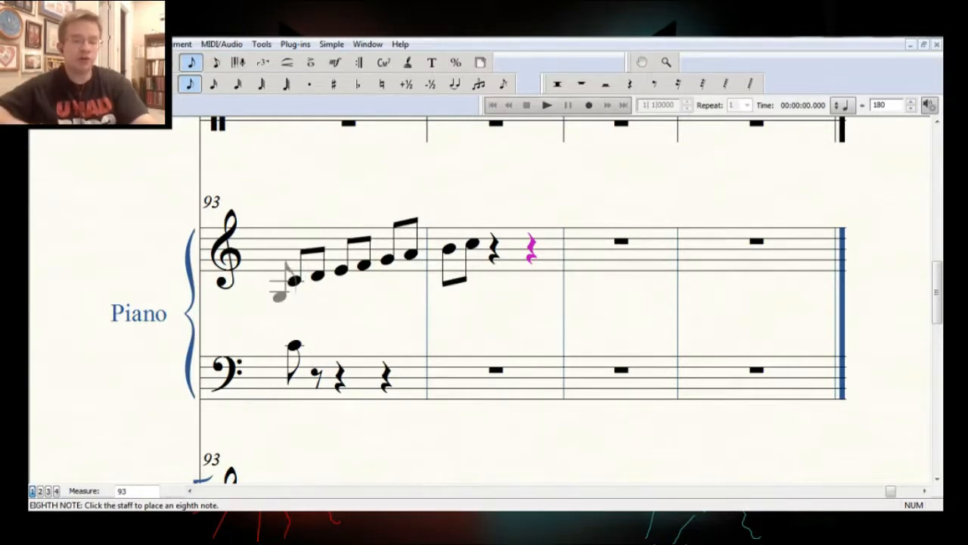
{"action": "key", "text": "Escape"}
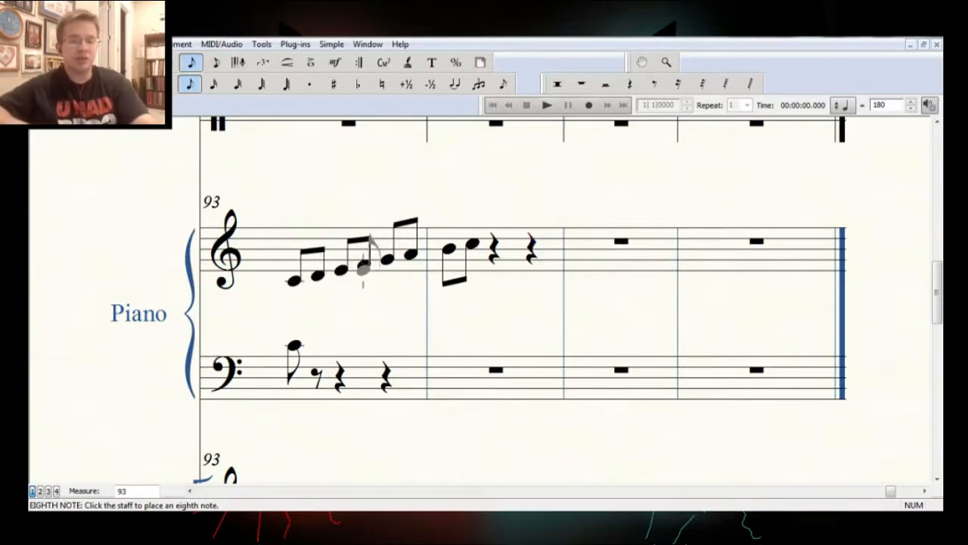
Select F, and the treble notes from middle C up to G one after another to review the start of the scale
{"action": "left_click", "coordinate": [364, 265], "text": "ctrl"}
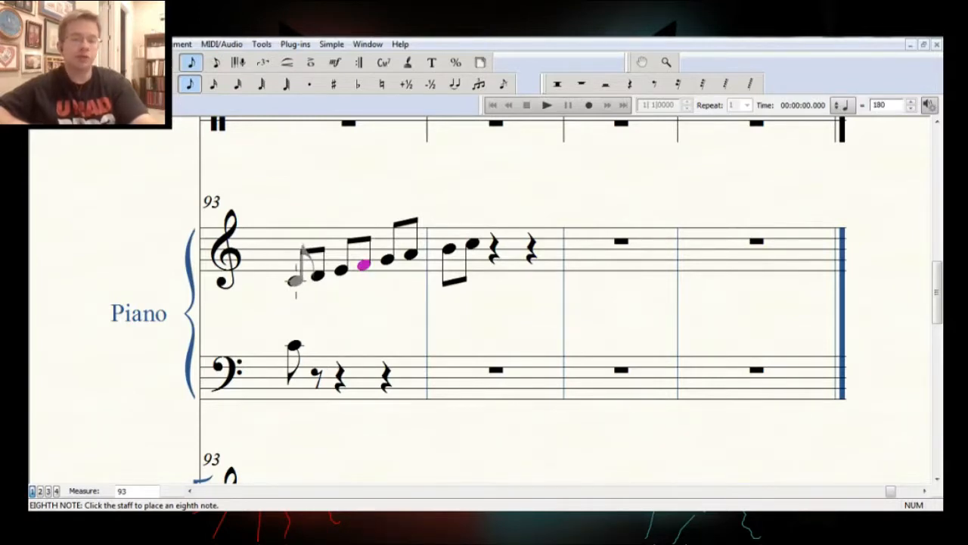
{"action": "left_click", "coordinate": [295, 280], "text": "ctrl"}
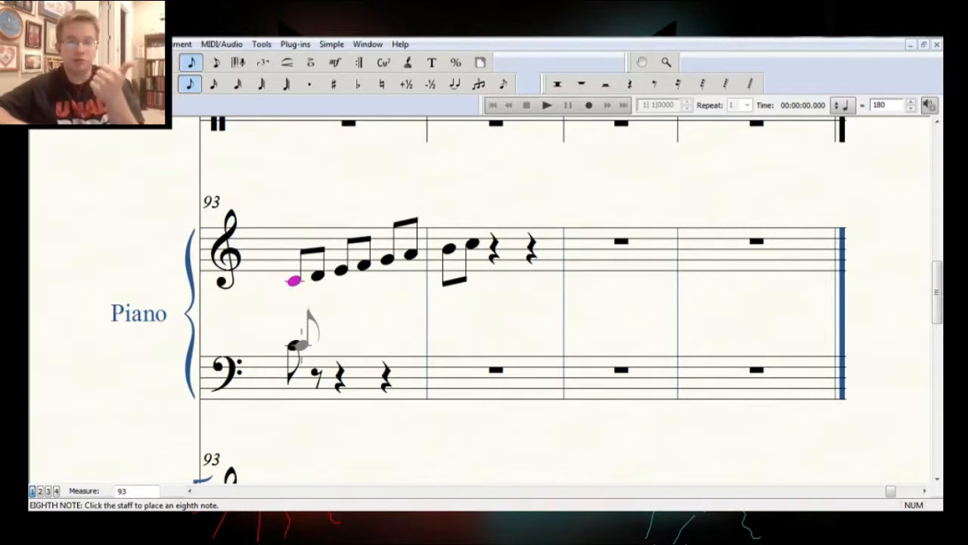
{"action": "left_click", "coordinate": [318, 274], "text": "ctrl"}
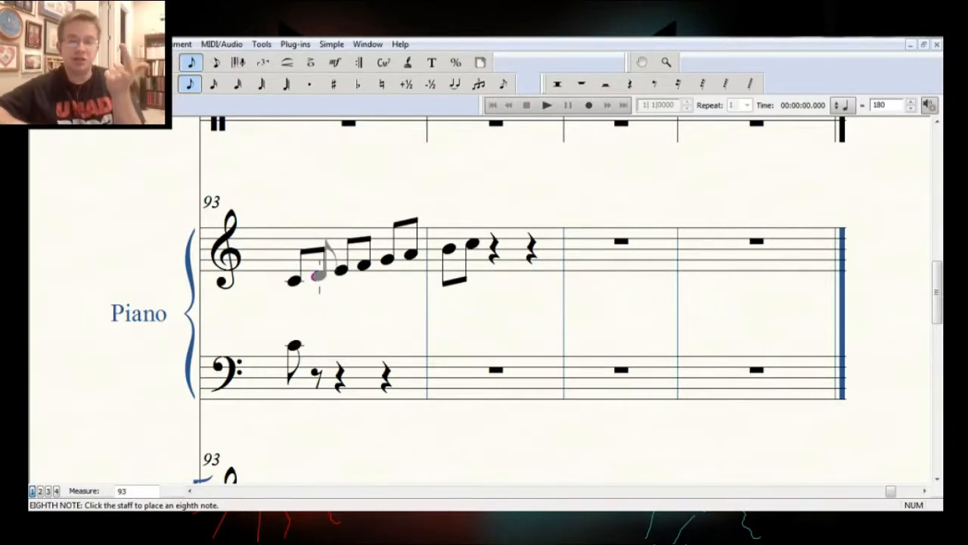
{"action": "key", "text": "Escape"}
{"action": "left_click", "coordinate": [342, 269], "text": "ctrl"}
{"action": "left_click", "coordinate": [365, 263], "text": "ctrl"}
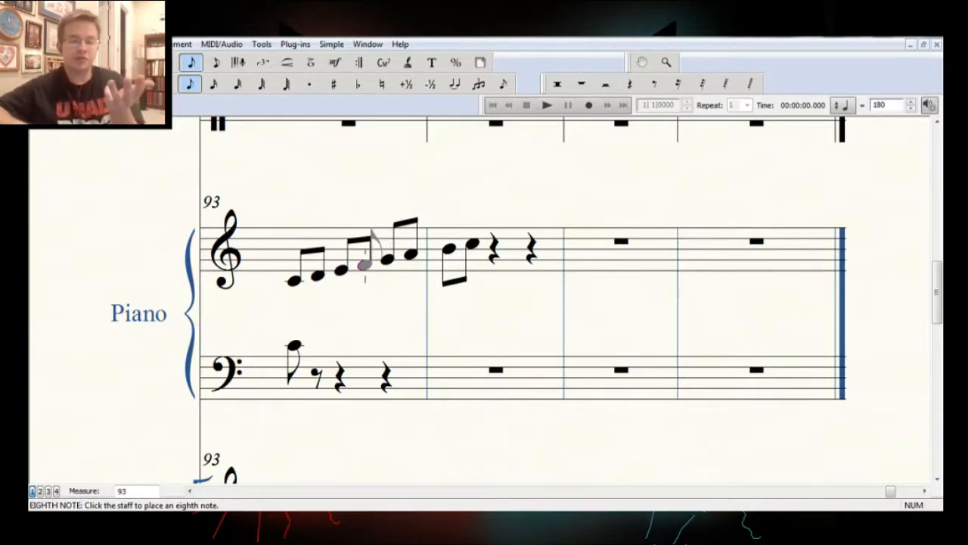
{"action": "left_click", "coordinate": [387, 259], "text": "ctrl"}
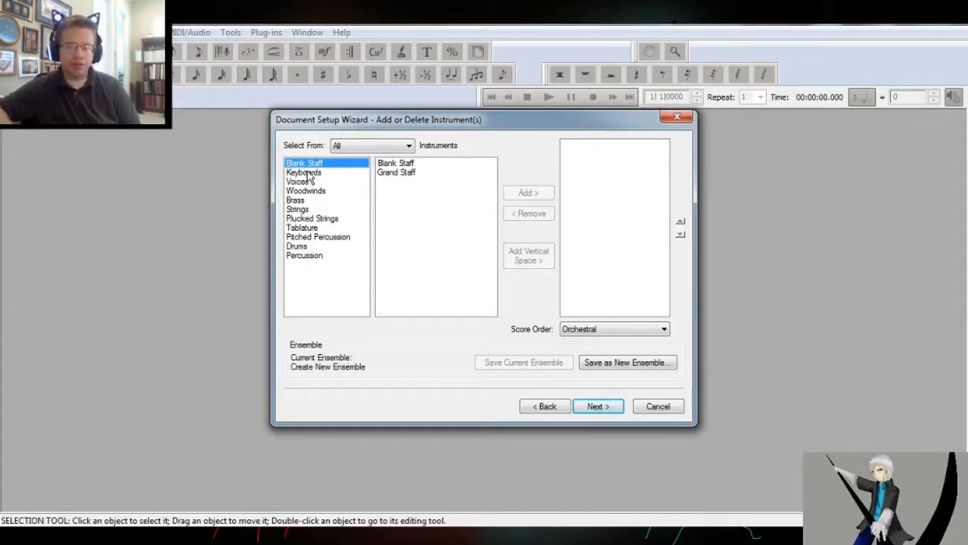
Add a Piano from the keyboard instruments to the new score and browse the voice and woodwind instruments
{"action": "left_click", "coordinate": [307, 172]}
{"action": "double_click", "coordinate": [395, 164]}
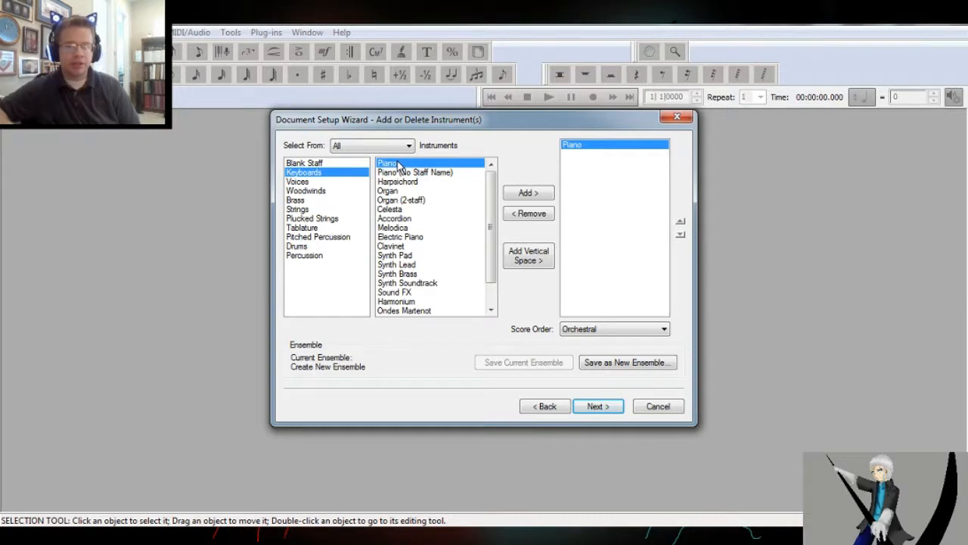
{"action": "left_click", "coordinate": [329, 183]}
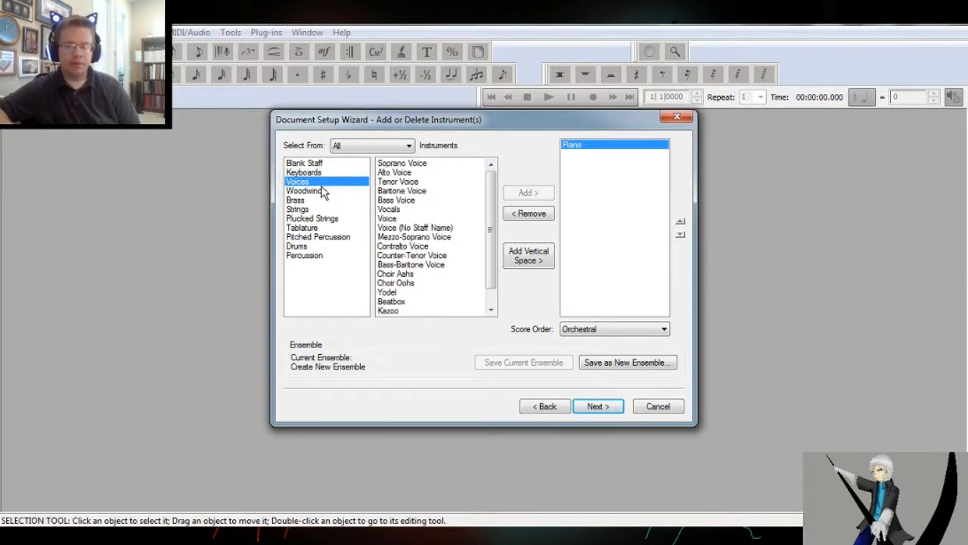
{"action": "left_click", "coordinate": [323, 191]}
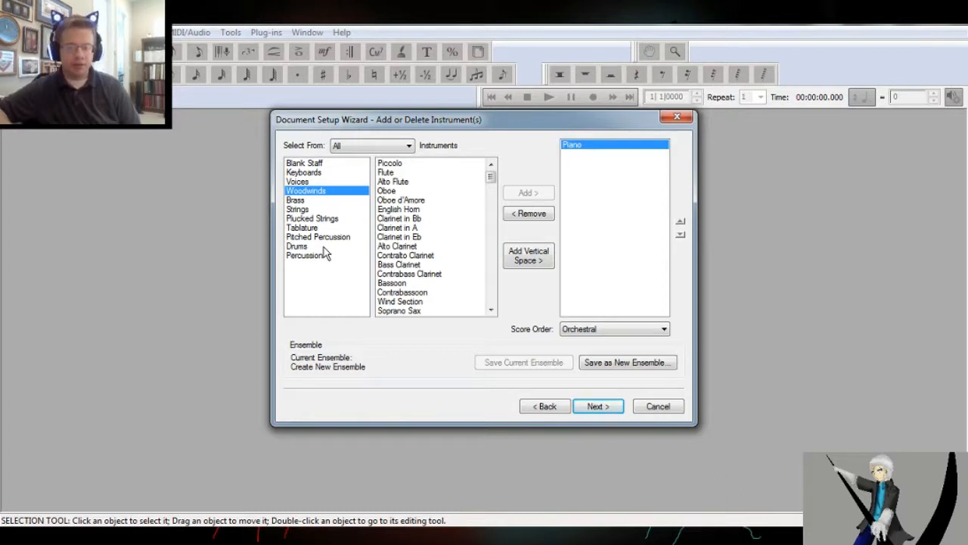
Add Horn in F, Trombone, Bass Trombone and Tuba from the brass instruments, and remove the Bass Trombone again
{"action": "left_click", "coordinate": [310, 200]}
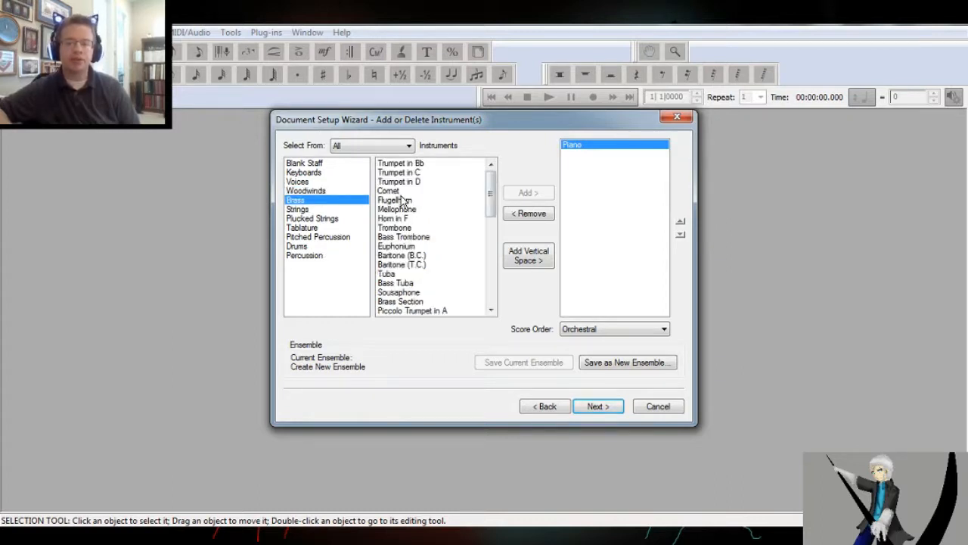
{"action": "double_click", "coordinate": [408, 219]}
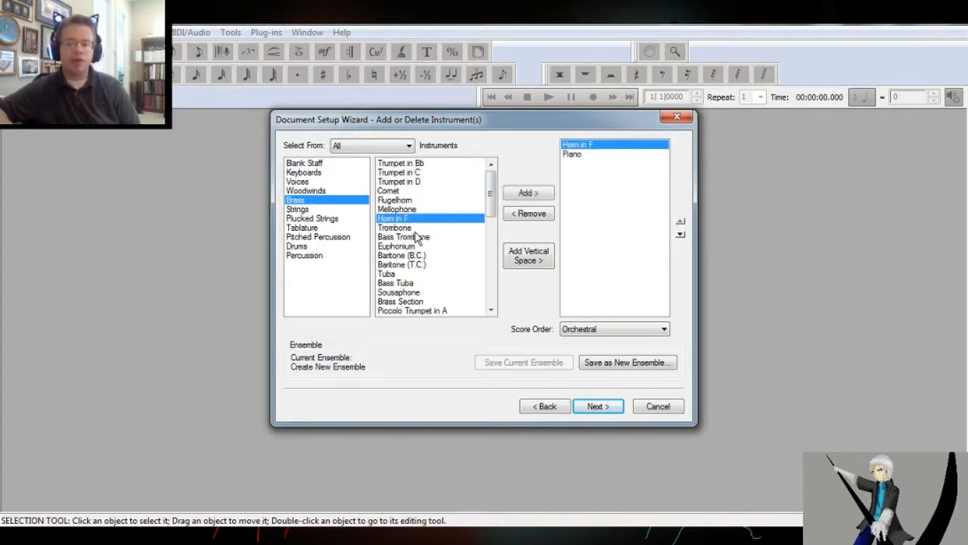
{"action": "double_click", "coordinate": [415, 227]}
{"action": "double_click", "coordinate": [417, 237]}
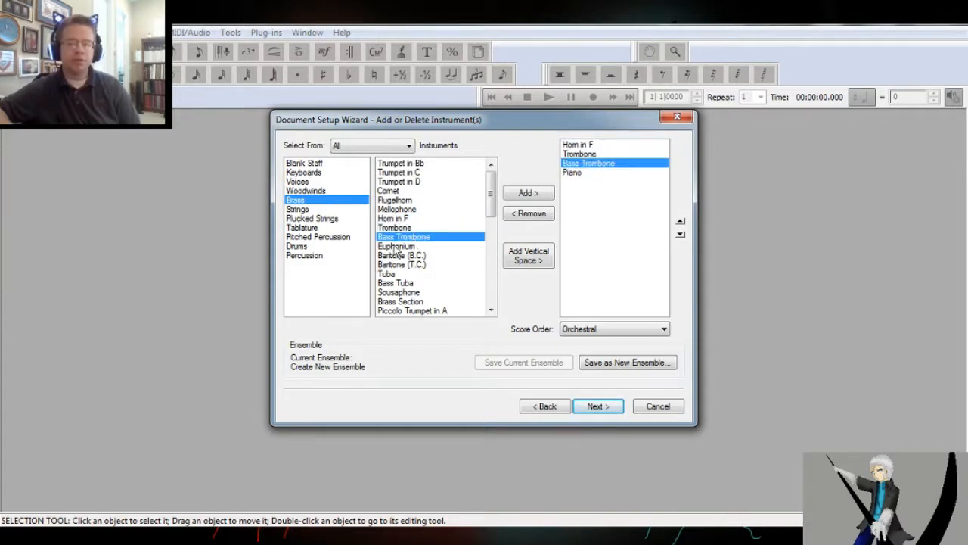
{"action": "double_click", "coordinate": [410, 276]}
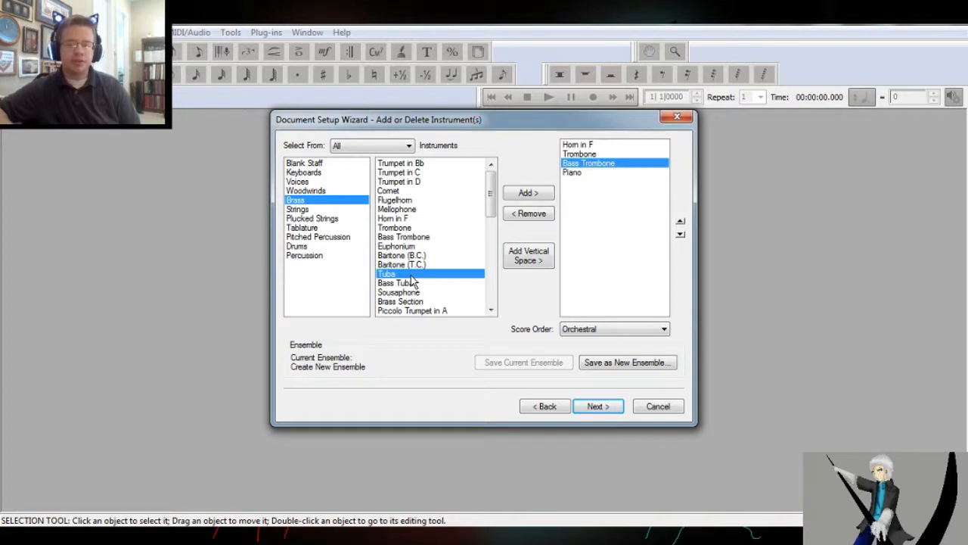
{"action": "left_click", "coordinate": [596, 165]}
{"action": "left_click", "coordinate": [529, 213]}
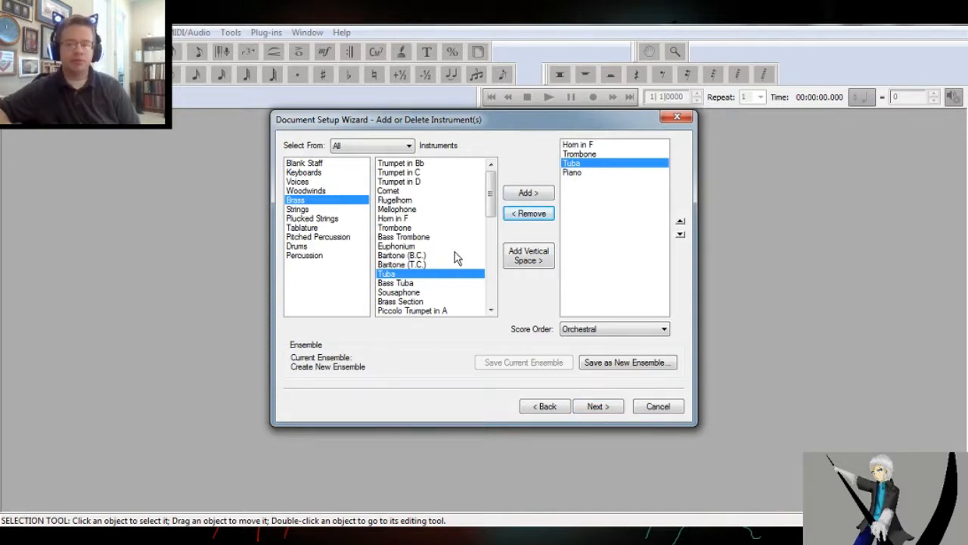
Add Violin, Viola, Cello and Double Bass from the string instruments to the new score
{"action": "left_click", "coordinate": [317, 210]}
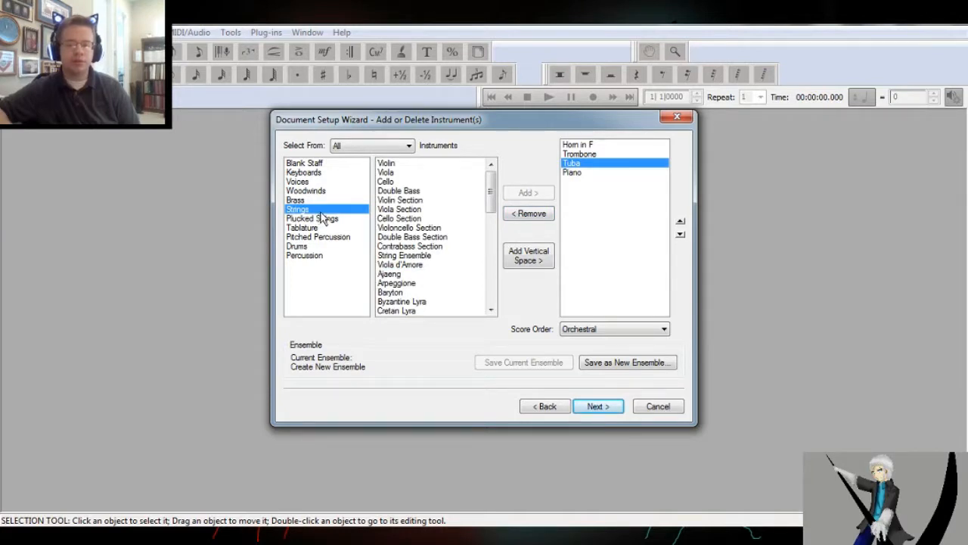
{"action": "double_click", "coordinate": [403, 167]}
{"action": "double_click", "coordinate": [404, 173]}
{"action": "double_click", "coordinate": [403, 182]}
{"action": "double_click", "coordinate": [404, 192]}
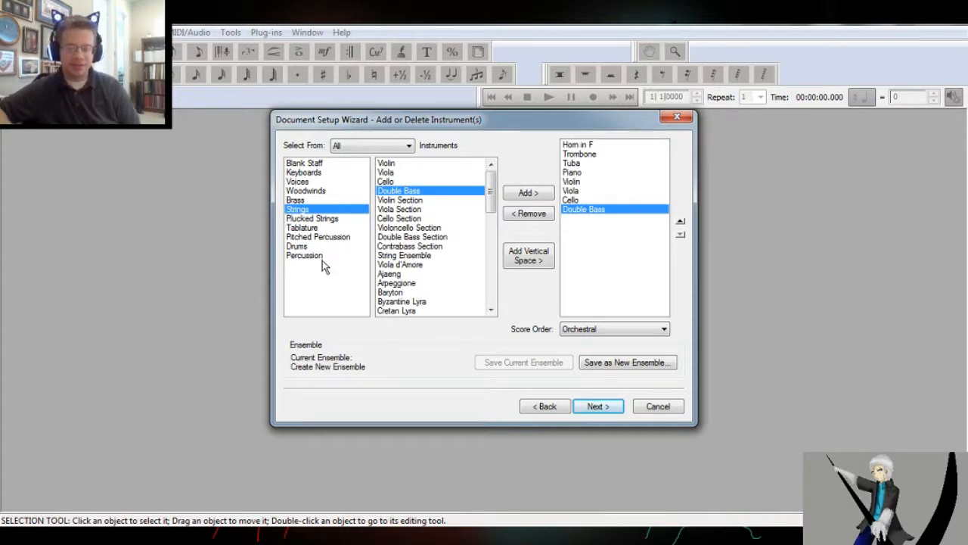
Add Bagpipes from the woodwind instruments to the new score
{"action": "left_click", "coordinate": [324, 202]}
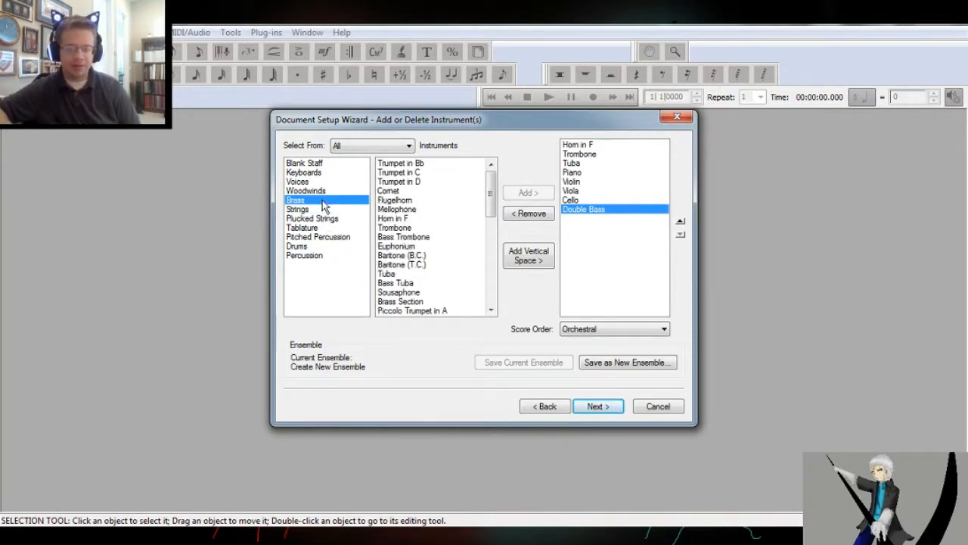
{"action": "left_click", "coordinate": [325, 190]}
{"action": "left_click_drag", "start_coordinate": [491, 181], "coordinate": [490, 201]}
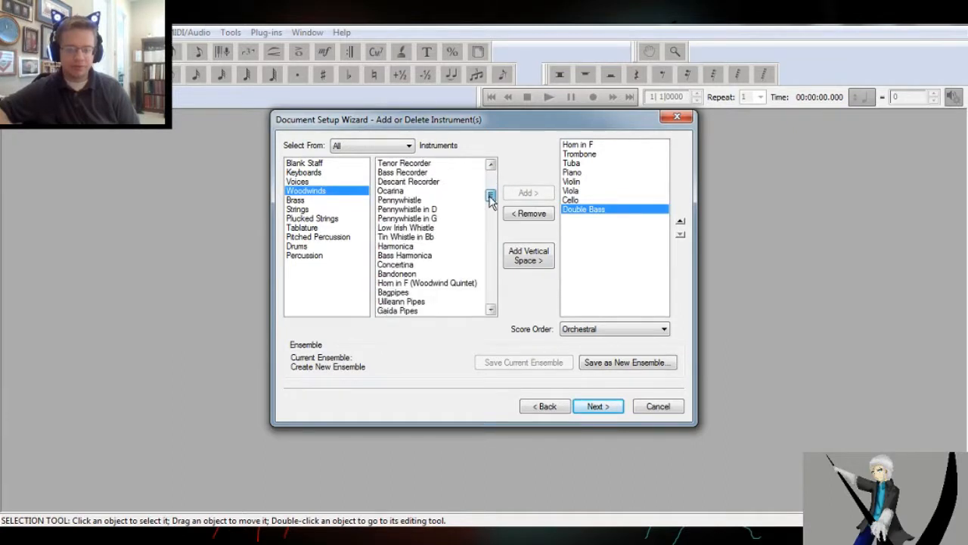
{"action": "double_click", "coordinate": [417, 294]}
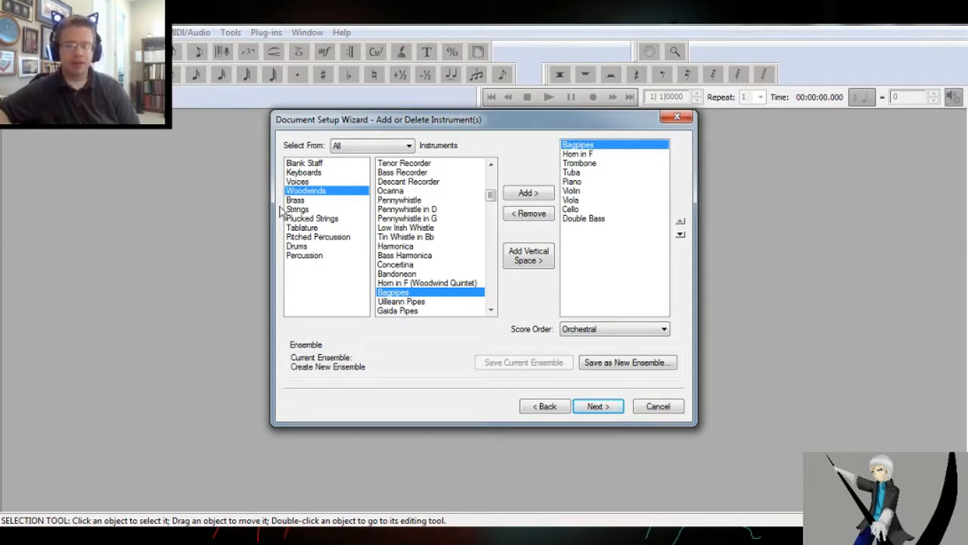
Add Gong, Tambourine and Cymbal Line from the percussion instruments to the new score
{"action": "left_click", "coordinate": [324, 256]}
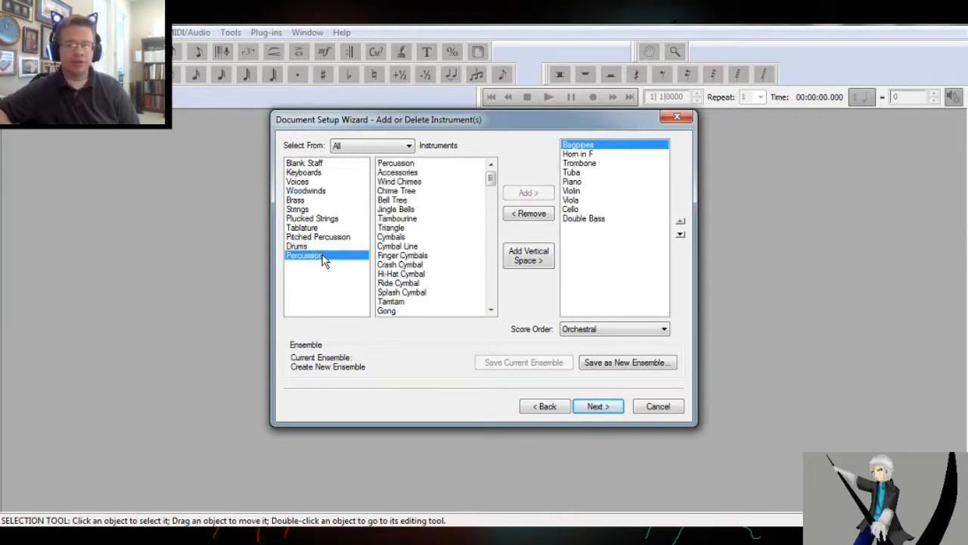
{"action": "double_click", "coordinate": [410, 311]}
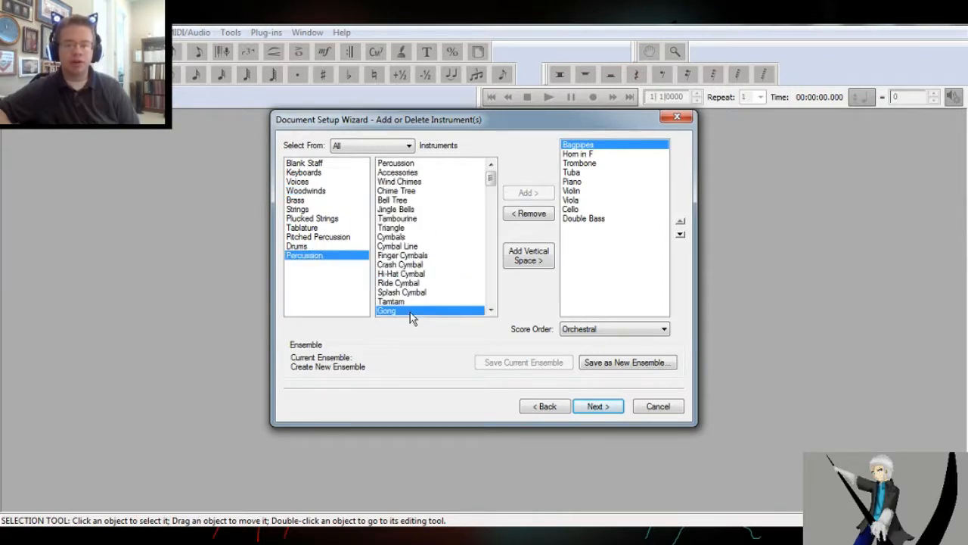
{"action": "double_click", "coordinate": [426, 217]}
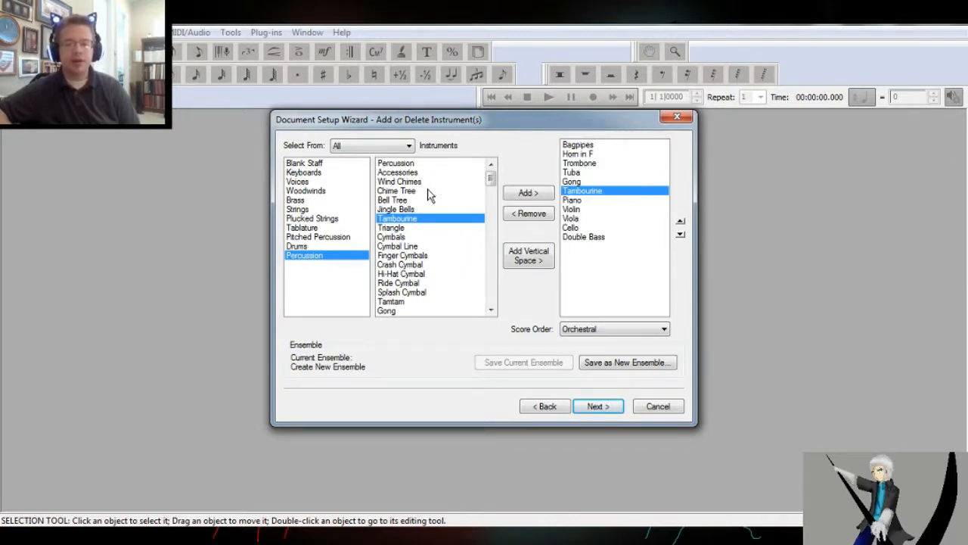
{"action": "double_click", "coordinate": [459, 235]}
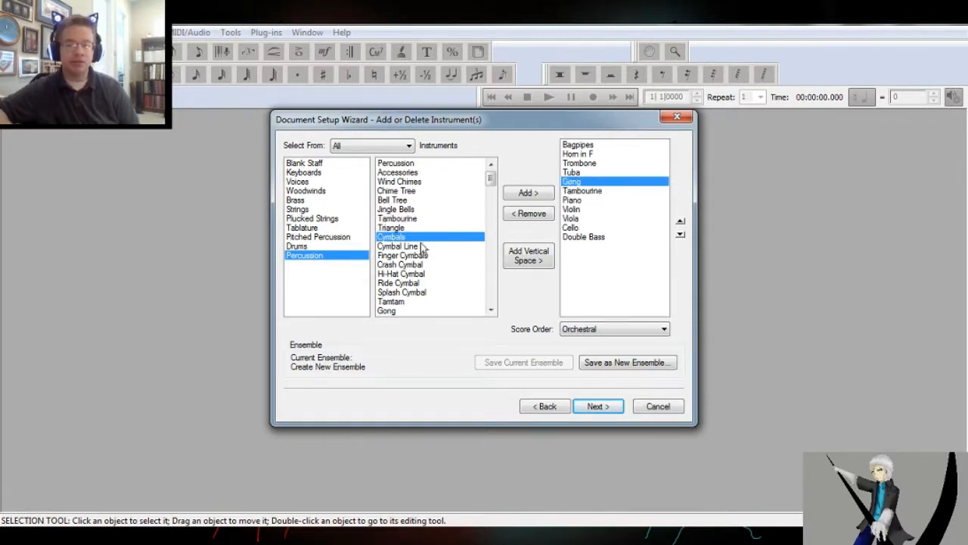
{"action": "double_click", "coordinate": [596, 180]}
{"action": "double_click", "coordinate": [422, 249]}
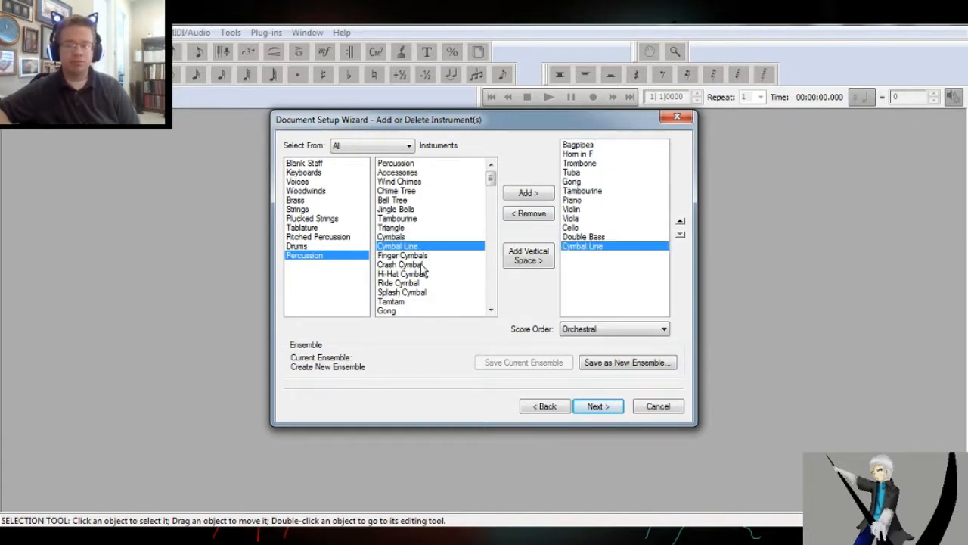
Add Log Drum from the drum instruments to the new score
{"action": "scroll", "coordinate": [420, 264], "scroll_direction": "down", "scroll_amount": 3}
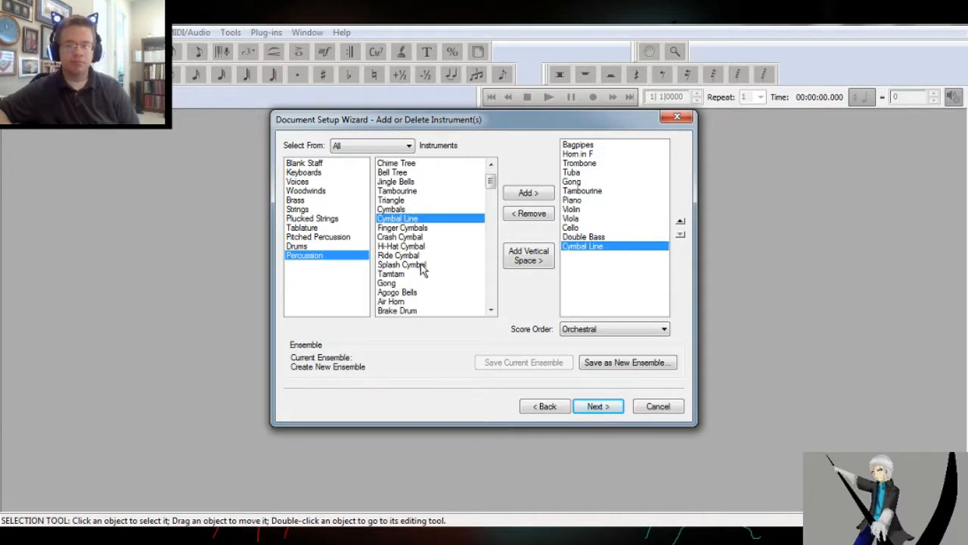
{"action": "scroll", "coordinate": [420, 264], "scroll_direction": "down", "scroll_amount": 3}
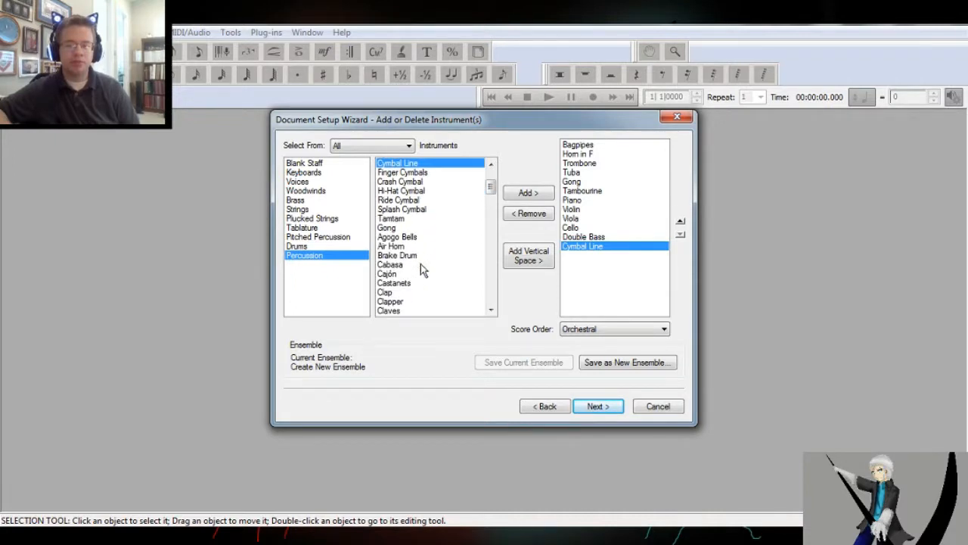
{"action": "left_click", "coordinate": [324, 245]}
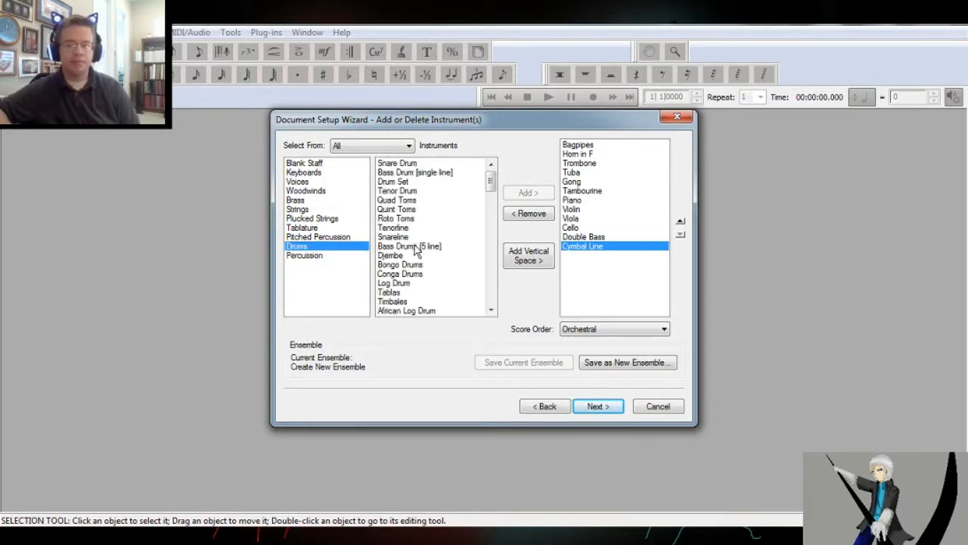
{"action": "double_click", "coordinate": [413, 283]}
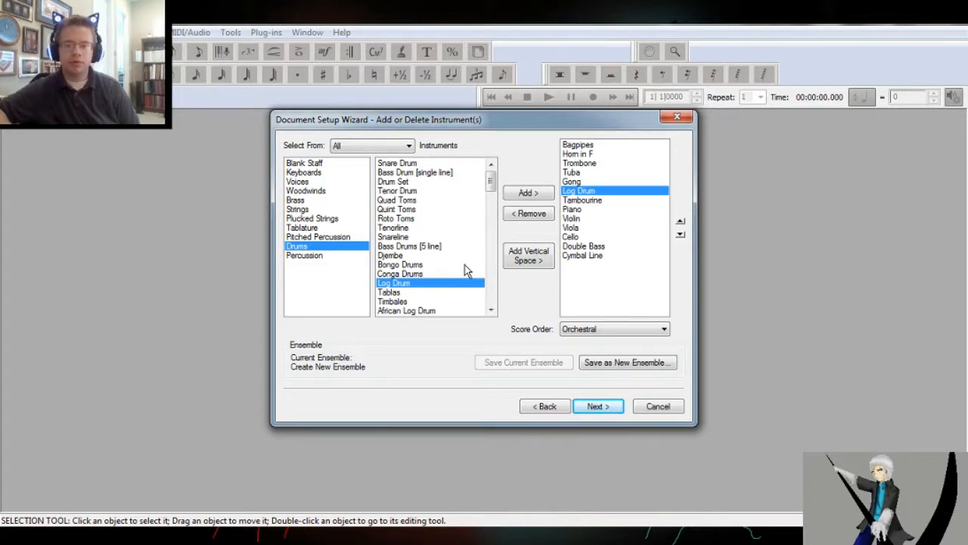
Accept the instrument list and title the score "Ink Upon Ink: Sing With Me"
{"action": "left_click", "coordinate": [598, 409]}
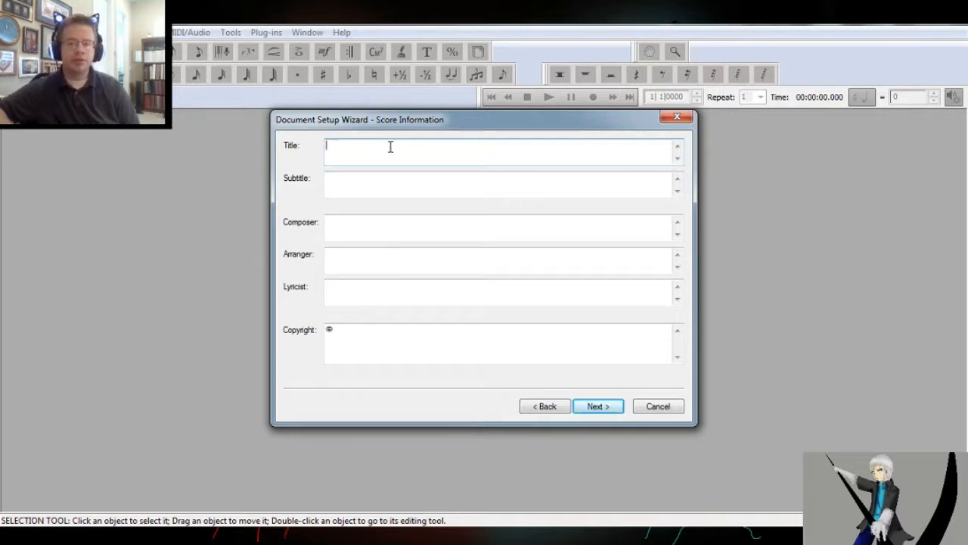
{"action": "type", "text": "Draw"}
{"action": "key", "text": "BackSpace"}
{"action": "key", "text": "BackSpace"}
{"action": "key", "text": "BackSpace"}
{"action": "key", "text": "BackSpace"}
{"action": "type", "text": "Ink Upon Ink: Sing With Me"}
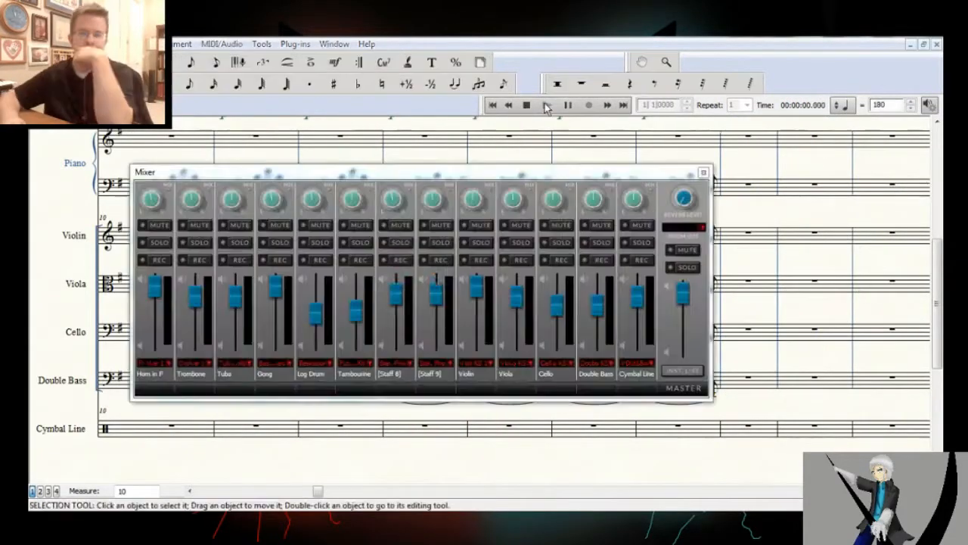
Change the key signature to B Minor from measure 17 to the next key change
{"action": "left_click", "coordinate": [547, 105]}
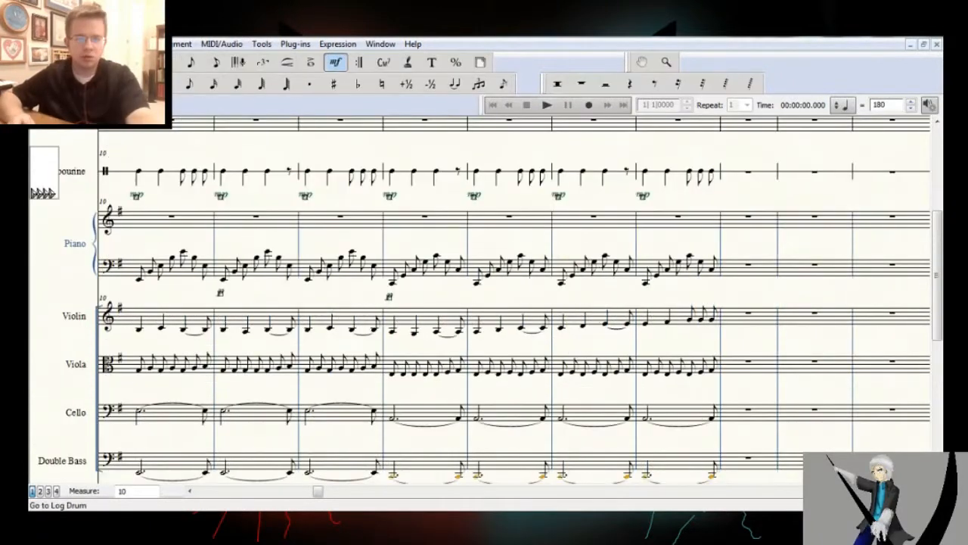
{"action": "double_click", "coordinate": [749, 267]}
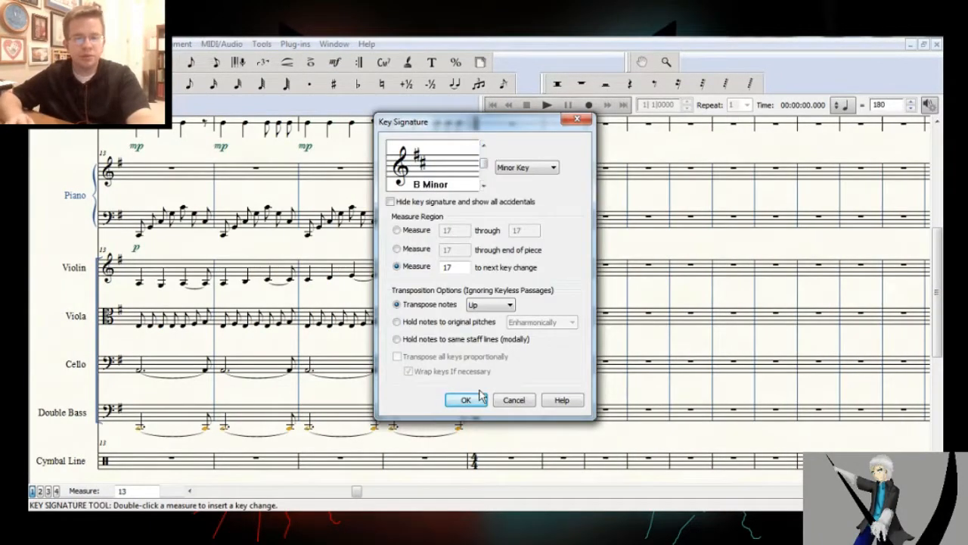
{"action": "left_click", "coordinate": [461, 398]}
{"action": "scroll", "coordinate": [511, 352], "scroll_direction": "up", "scroll_amount": 2}
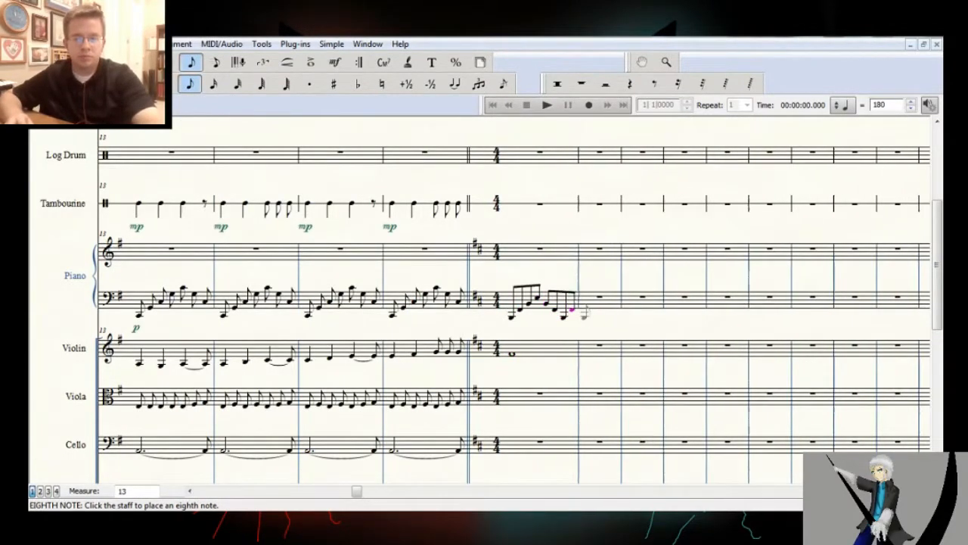
Copy the piano's bass-clef eighth-note pattern from measure 17 into measure 18 and play the score back
{"action": "left_click_drag", "start_coordinate": [539, 300], "coordinate": [600, 300]}
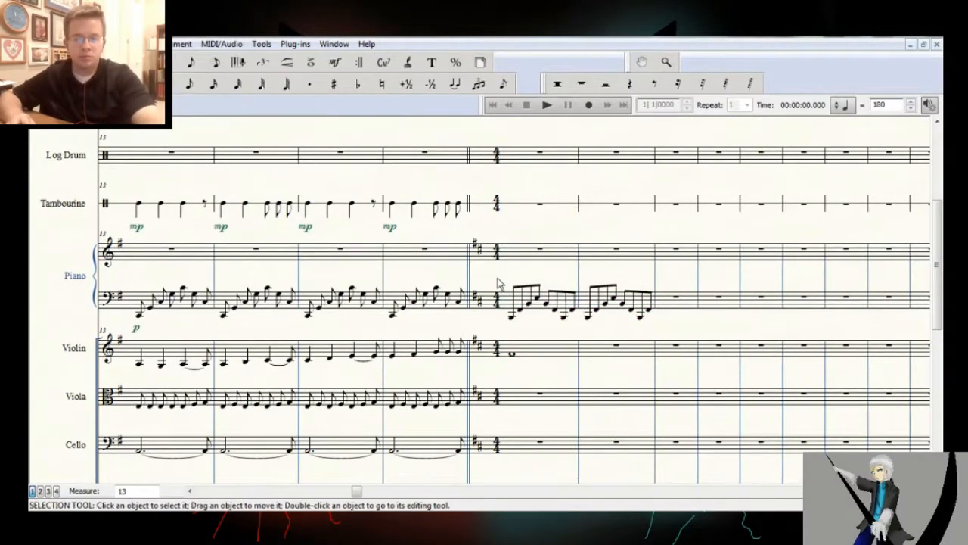
{"action": "left_click", "coordinate": [667, 62]}
{"action": "left_click", "coordinate": [191, 306], "text": "ctrl"}
{"action": "left_click", "coordinate": [550, 105]}
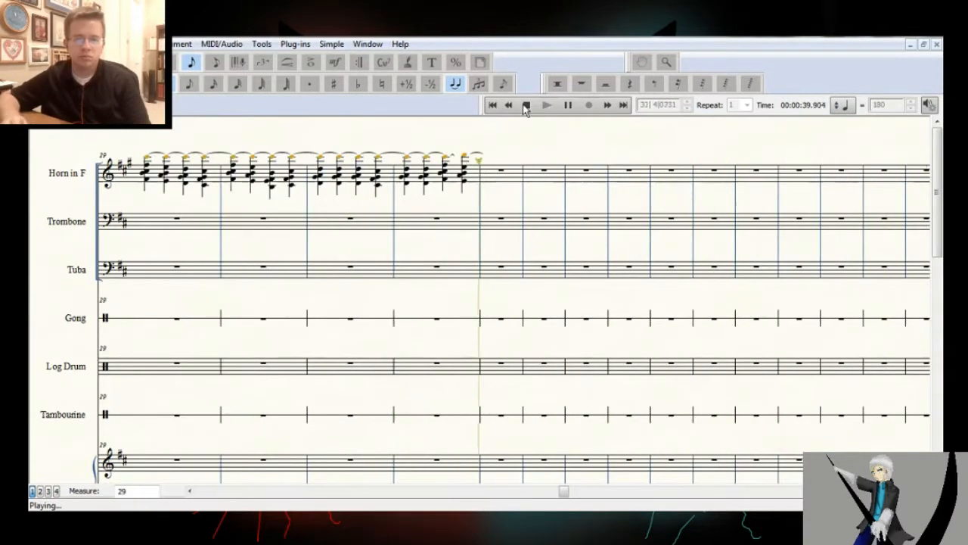
{"action": "left_click", "coordinate": [527, 105]}
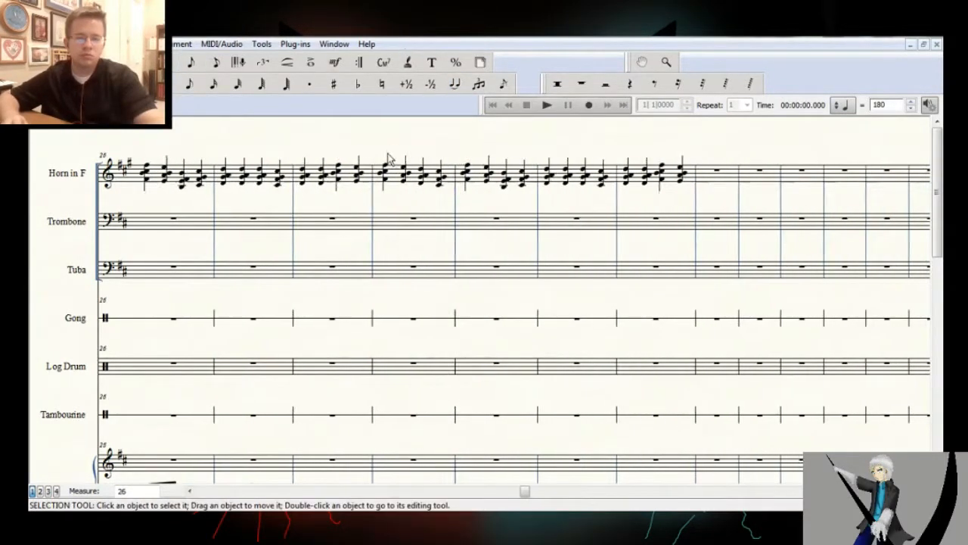
Copy the trombone line starting at measure 29 to the tuba staff and clear it from the trombone staff
{"action": "left_click", "coordinate": [191, 62]}
{"action": "left_click", "coordinate": [303, 203]}
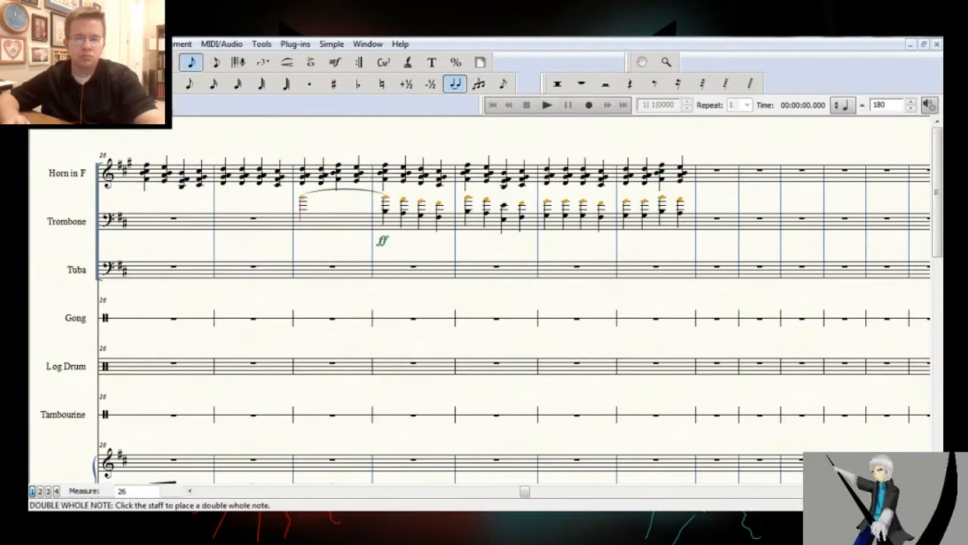
{"action": "left_click_drag", "start_coordinate": [389, 221], "coordinate": [389, 269]}
{"action": "key", "text": "BackSpace"}
Enter high whole notes in the trombone staff for measures 29 to 32 and tie them together
{"action": "left_click", "coordinate": [191, 62]}
{"action": "left_click", "coordinate": [386, 202]}
{"action": "left_click", "coordinate": [628, 203]}
{"action": "left_click", "coordinate": [454, 83]}
{"action": "left_click", "coordinate": [385, 199]}
{"action": "left_click", "coordinate": [469, 200]}
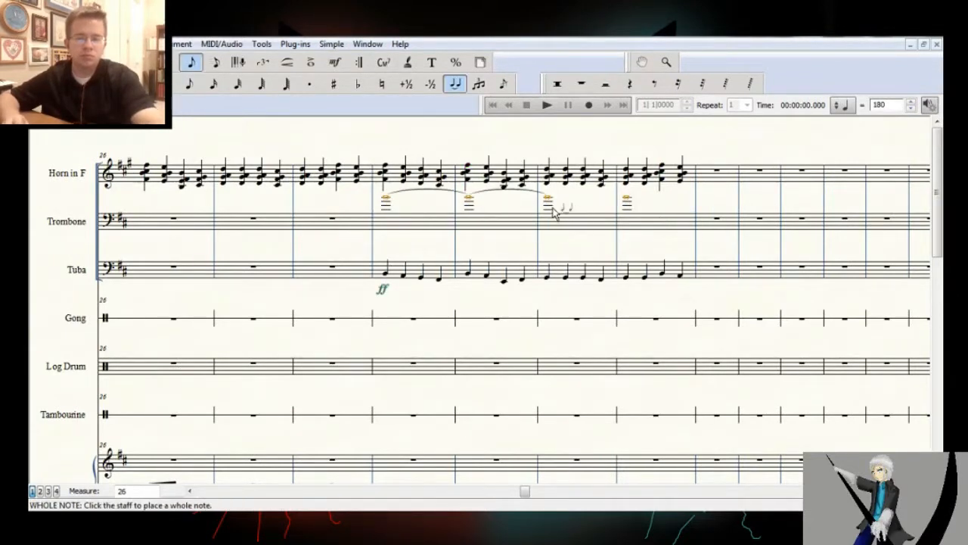
Play back the horn passage from around measure 19 to check the brass writing
{"action": "left_click", "coordinate": [335, 62]}
{"action": "left_click", "coordinate": [547, 105]}
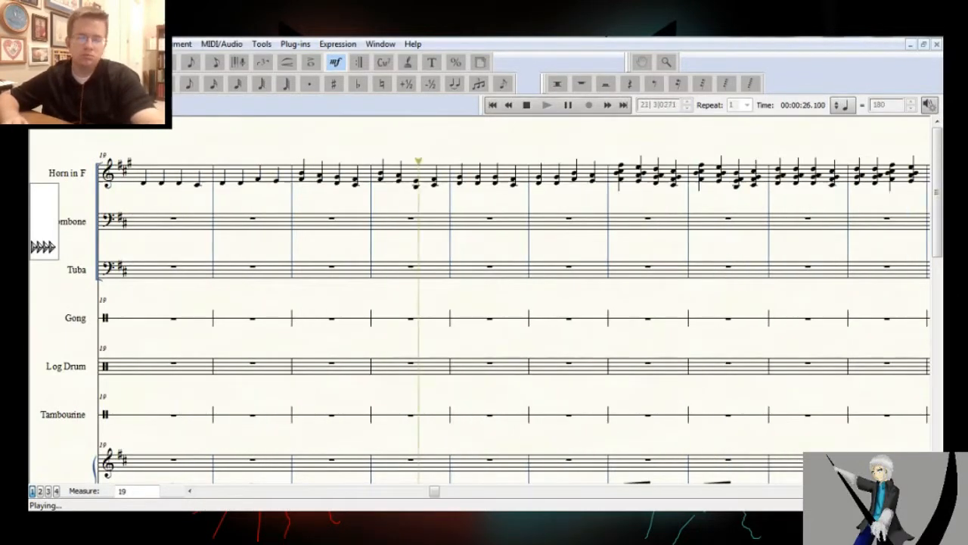
{"action": "left_click", "coordinate": [527, 105]}
Attach dynamics to the Horn in F at measure 25 and to the trombone at measure 32
{"action": "left_click", "coordinate": [667, 62]}
{"action": "left_click", "coordinate": [256, 413], "text": "ctrl"}
{"action": "left_click", "coordinate": [335, 62]}
{"action": "mouse_move", "coordinate": [559, 491]}
{"action": "left_mouse_down"}
{"action": "mouse_move", "coordinate": [383, 491]}
{"action": "mouse_move", "coordinate": [423, 491]}
{"action": "left_mouse_up"}
{"action": "double_click", "coordinate": [477, 168]}
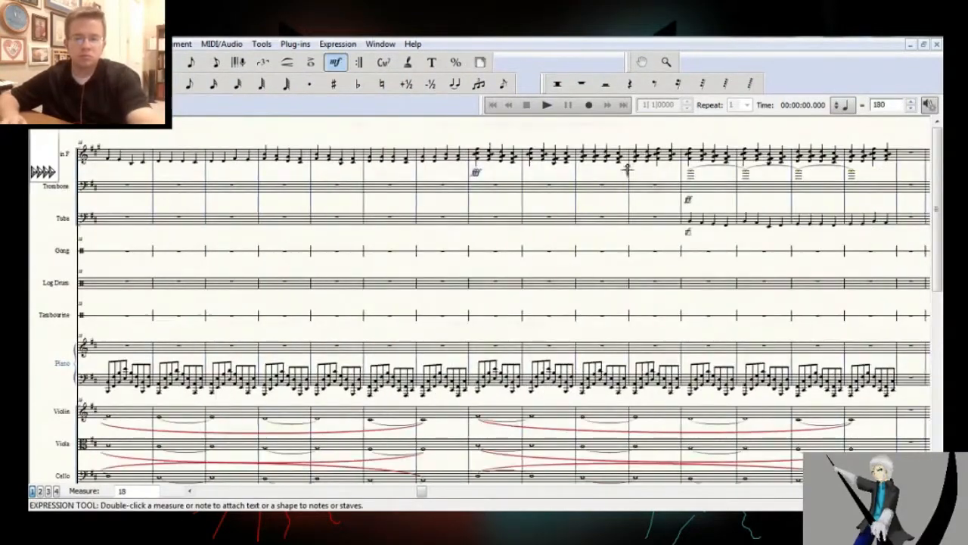
{"action": "double_click", "coordinate": [851, 198]}
{"action": "left_click", "coordinate": [287, 62]}
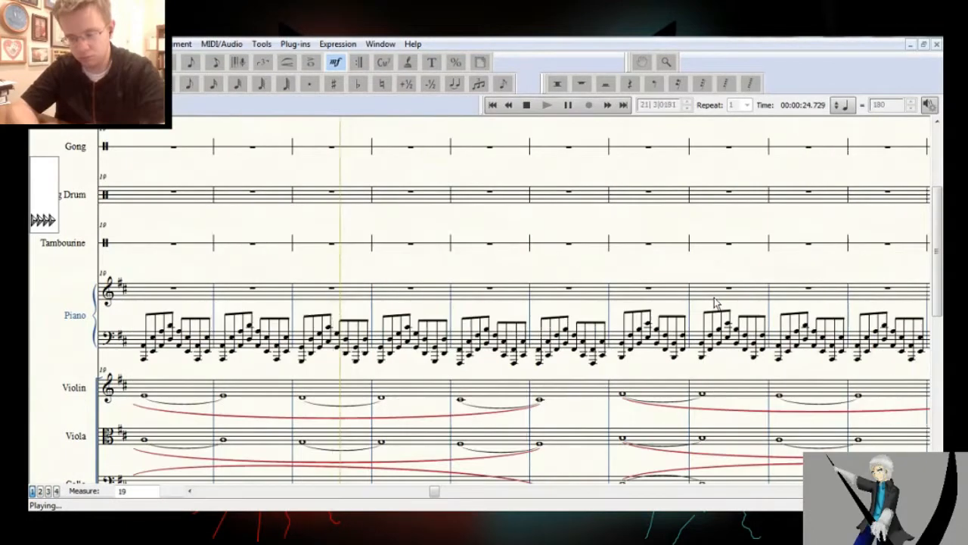
{"action": "left_click", "coordinate": [527, 107]}
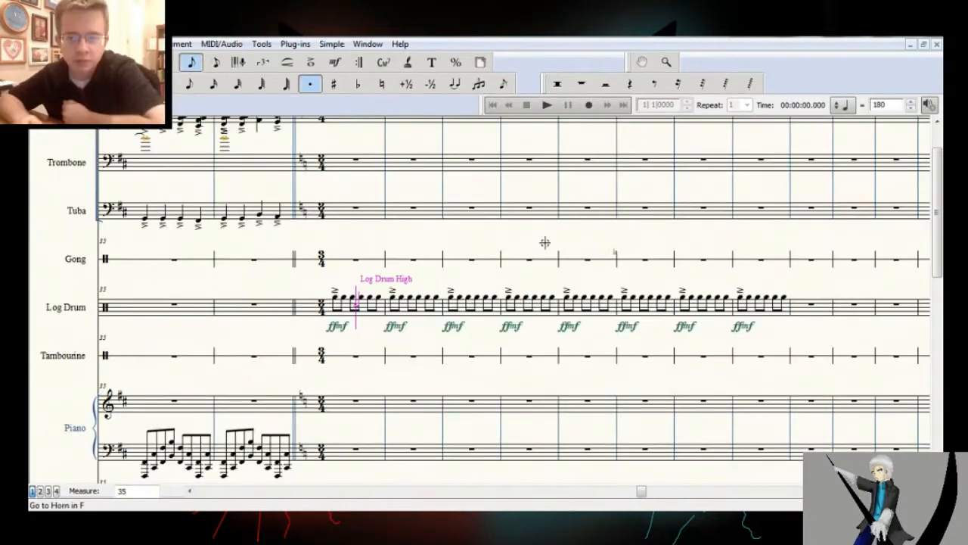
Enter dotted half notes with articulations for the trombone and tuba in measures 41 and 42
{"action": "left_click", "coordinate": [571, 212]}
{"action": "key", "text": "period"}
{"action": "key", "text": "minus"}
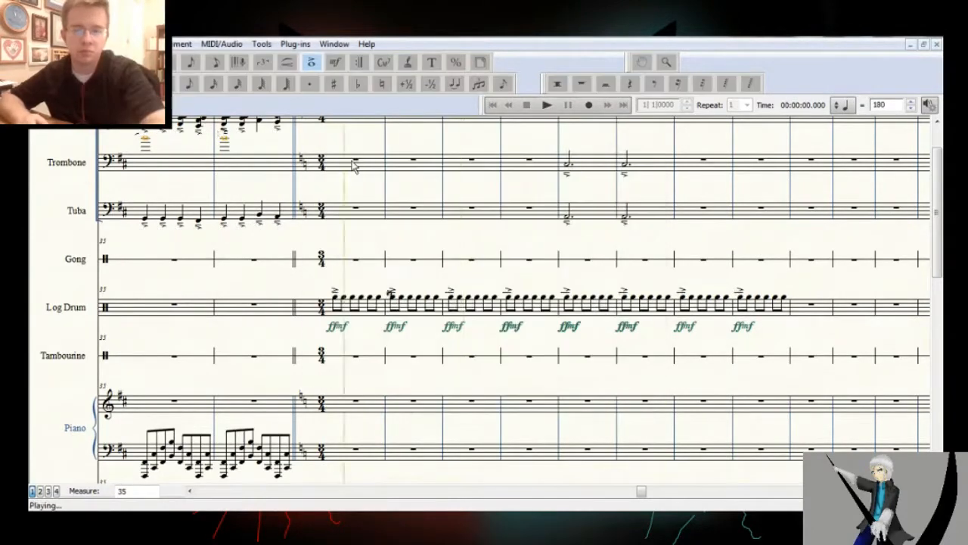
{"action": "left_click", "coordinate": [417, 173]}
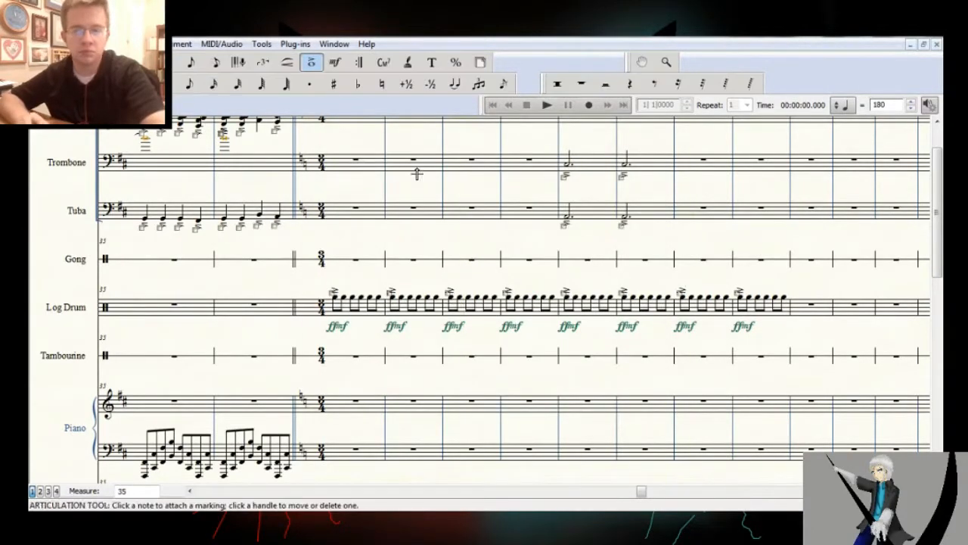
Delete the dotted half notes in the trombone and tuba staves at measures 41 and 42
{"action": "left_click", "coordinate": [68, 84]}
{"action": "left_click", "coordinate": [567, 210]}
{"action": "left_click", "coordinate": [625, 213]}
{"action": "left_click", "coordinate": [625, 213]}
{"action": "left_click_drag", "start_coordinate": [561, 151], "coordinate": [672, 221]}
{"action": "key", "text": "Delete"}
Enter quarter notes for the trombone and tuba in measures 41 and 42 and play them back
{"action": "left_click", "coordinate": [165, 84]}
{"action": "left_click", "coordinate": [569, 226]}
{"action": "left_click", "coordinate": [586, 225]}
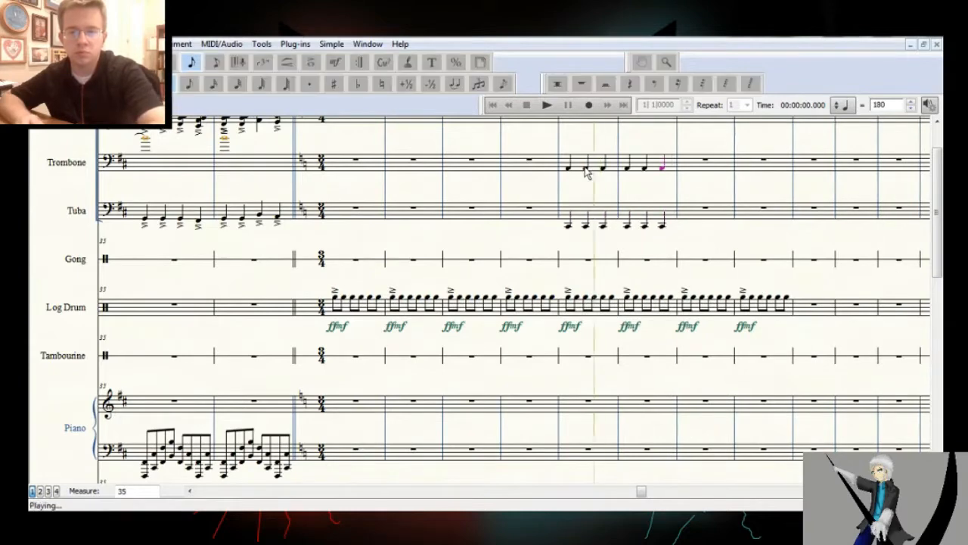
{"action": "left_click_drag", "start_coordinate": [560, 200], "coordinate": [677, 225]}
{"action": "key", "text": "space"}
{"action": "key", "text": "space"}
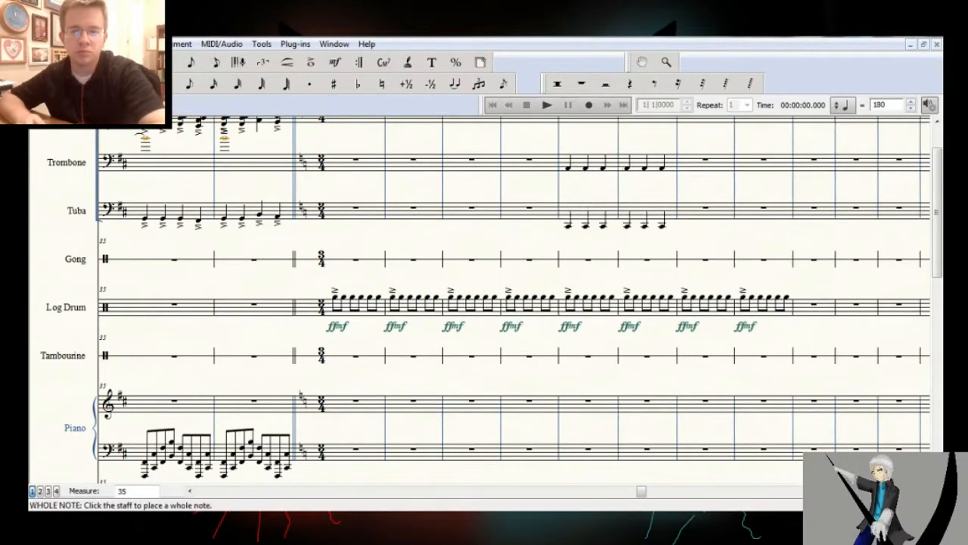
Delete the trombone and tuba quarter notes in measures 41 and 42
{"action": "left_click_drag", "start_coordinate": [562, 143], "coordinate": [676, 229]}
{"action": "key", "text": "Delete"}
{"action": "left_click", "coordinate": [569, 225]}
{"action": "key", "text": "Delete"}
Examine all instrument staves in the closing section from measure 30 onward and play the ending back
{"action": "left_click", "coordinate": [667, 62]}
{"action": "scroll", "coordinate": [353, 231], "scroll_direction": "up", "scroll_amount": 1}
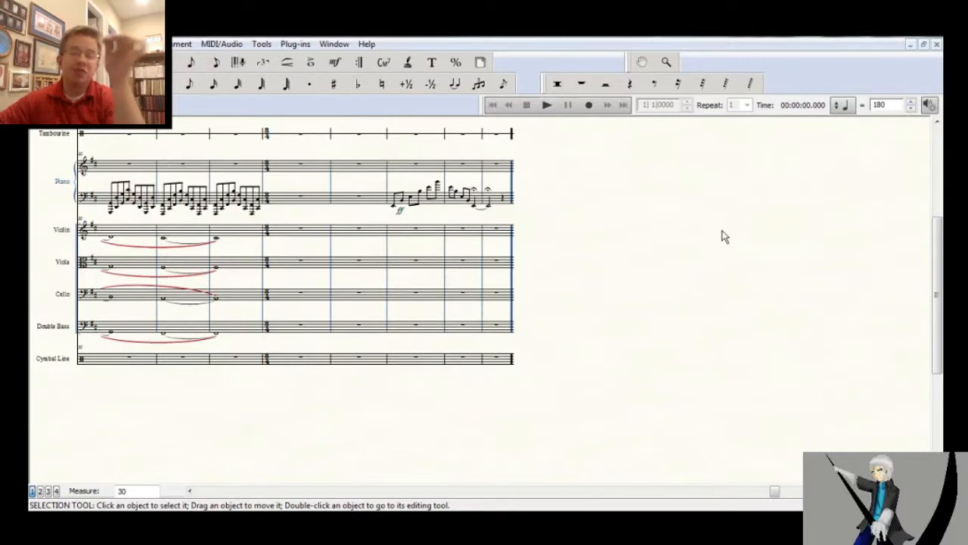
{"action": "scroll", "coordinate": [723, 237], "scroll_direction": "up", "scroll_amount": 2}
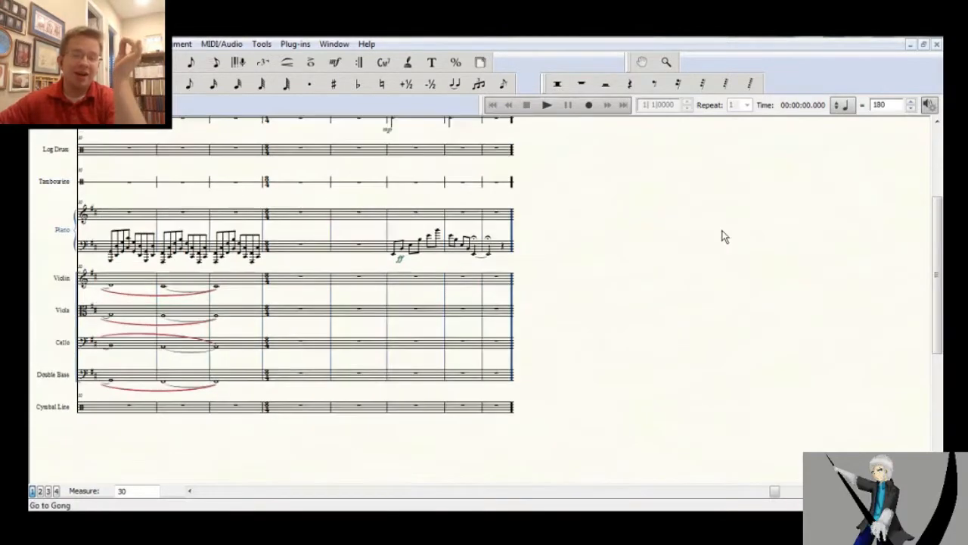
{"action": "scroll", "coordinate": [723, 230], "scroll_direction": "up", "scroll_amount": 3}
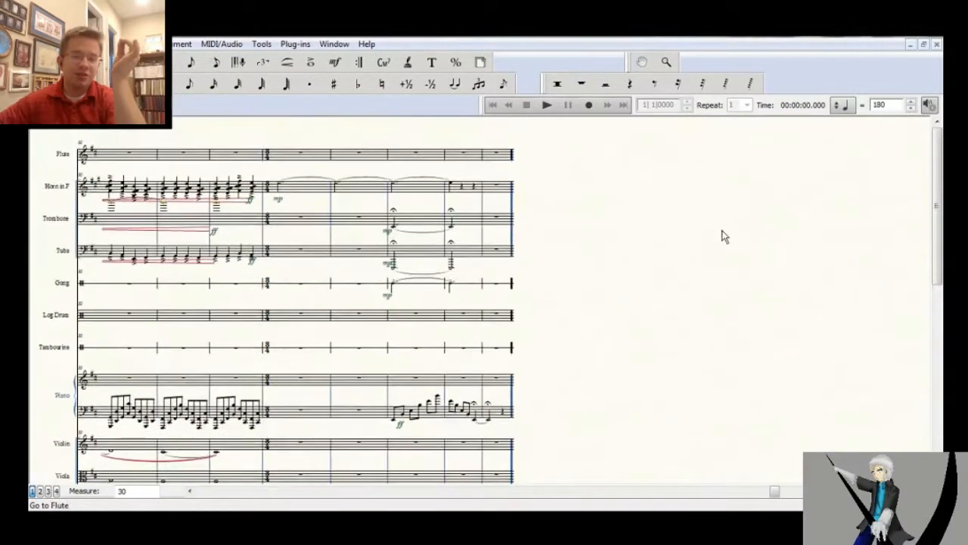
{"action": "scroll", "coordinate": [722, 237], "scroll_direction": "down", "scroll_amount": 3}
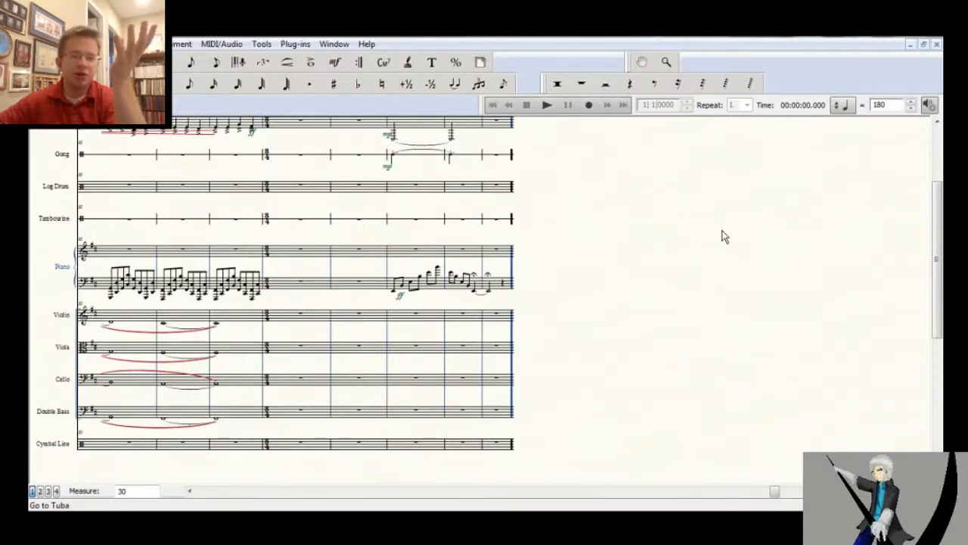
{"action": "scroll", "coordinate": [722, 235], "scroll_direction": "down", "scroll_amount": 1}
{"action": "scroll", "coordinate": [723, 230], "scroll_direction": "up", "scroll_amount": 5}
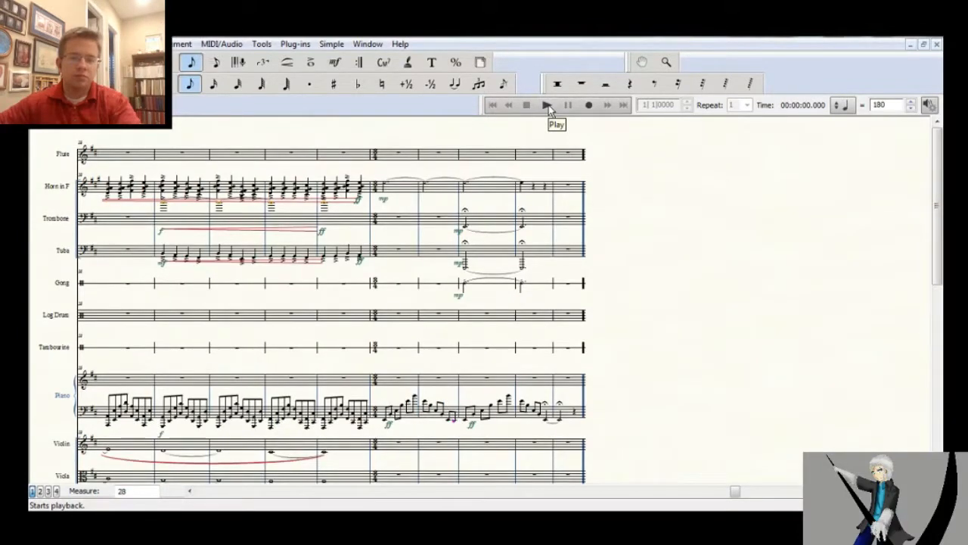
{"action": "left_click", "coordinate": [549, 105]}
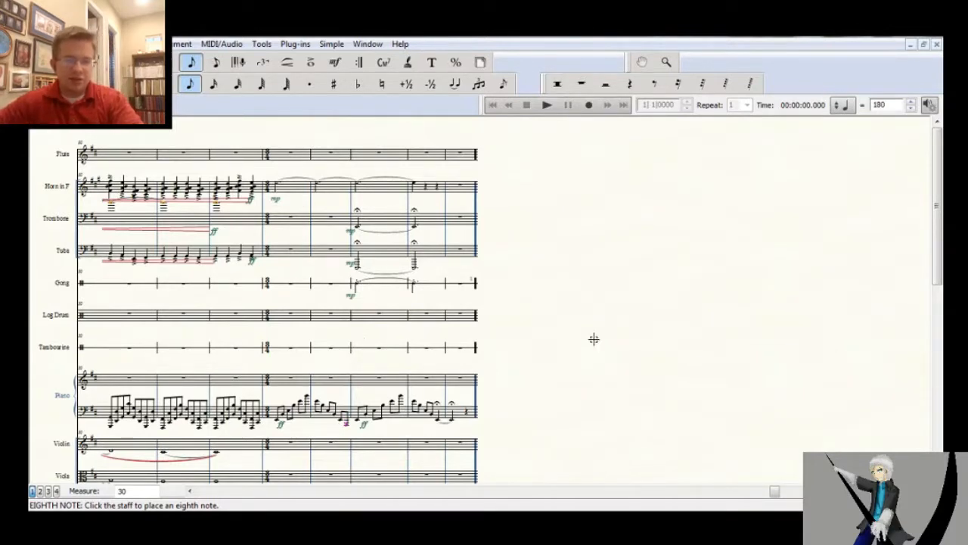
Set the piano's dynamic at the start of the new time signature, measure 33, to f
{"action": "left_click", "coordinate": [335, 62]}
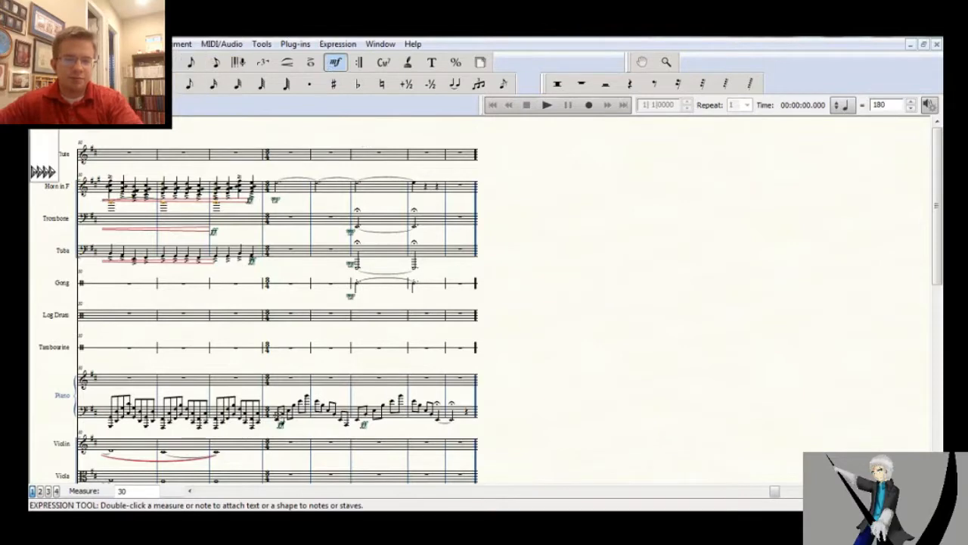
{"action": "double_click", "coordinate": [283, 429]}
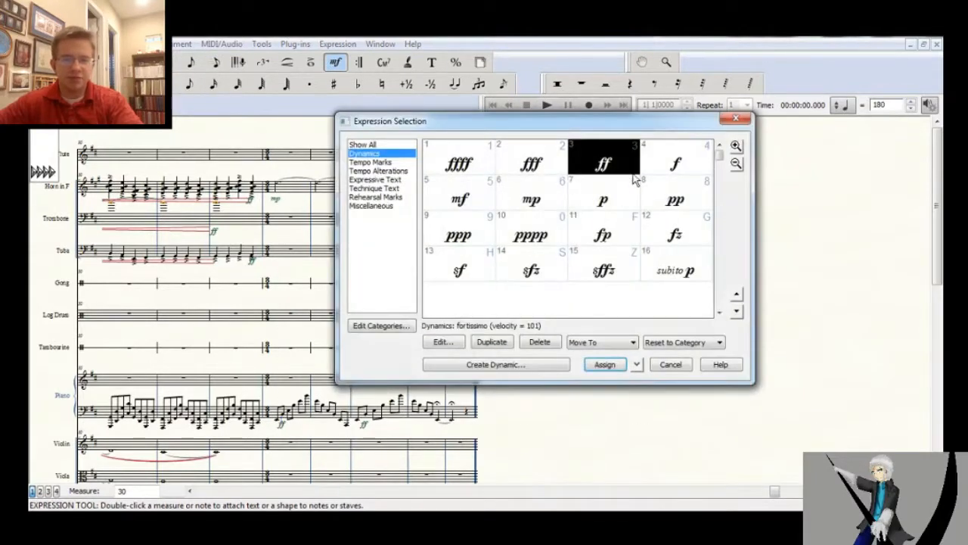
{"action": "left_click", "coordinate": [661, 168]}
{"action": "double_click", "coordinate": [660, 168]}
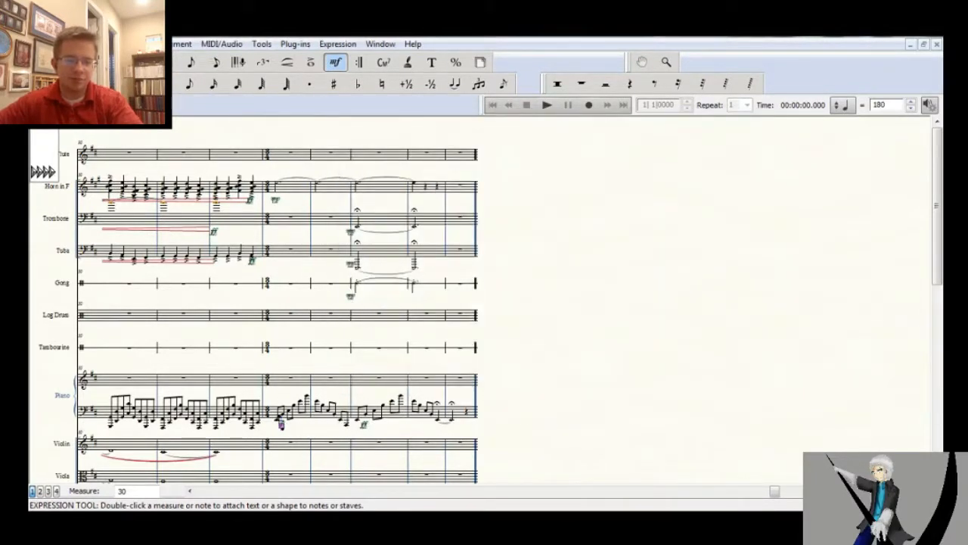